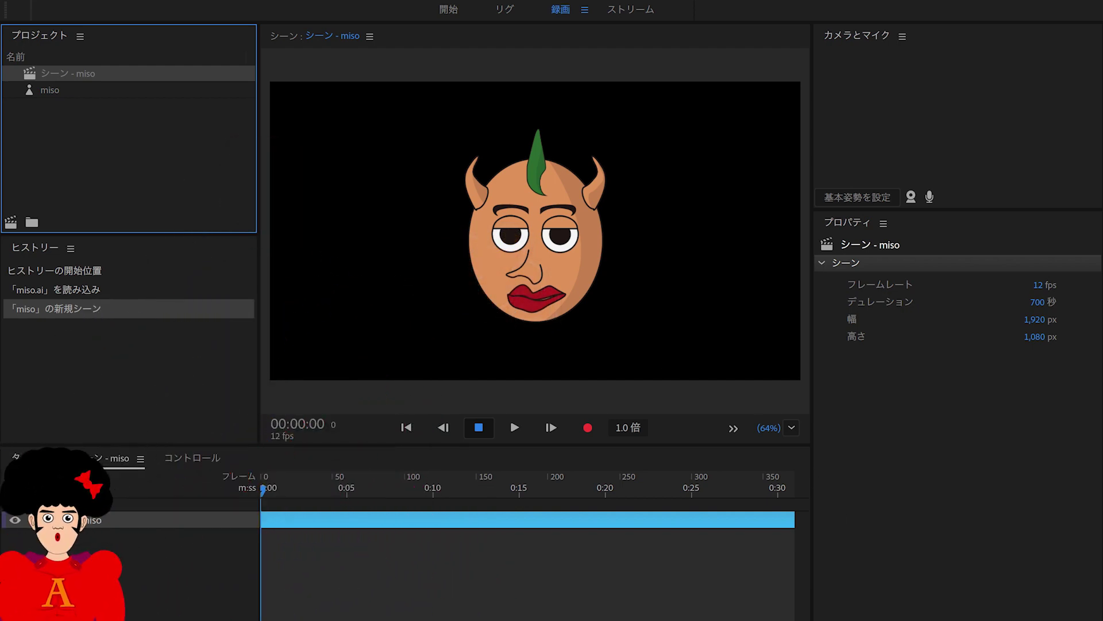
Switch from Character Animator to Adobe Illustrator CC 2018 to edit the miso.ai artwork
mouse_move(885, 616)
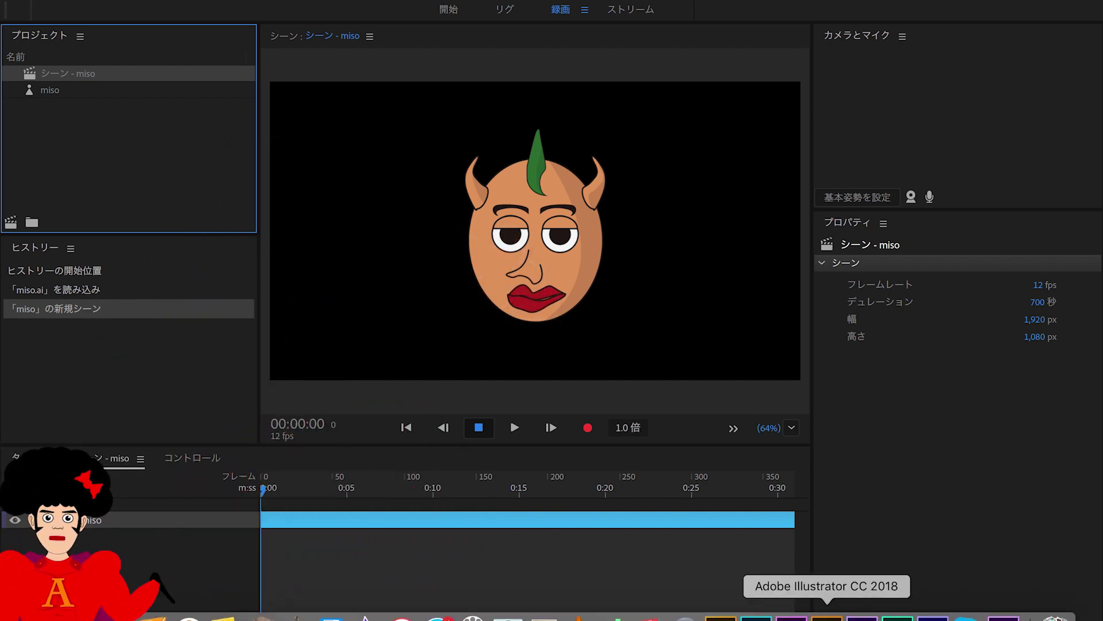
left_click(827, 617)
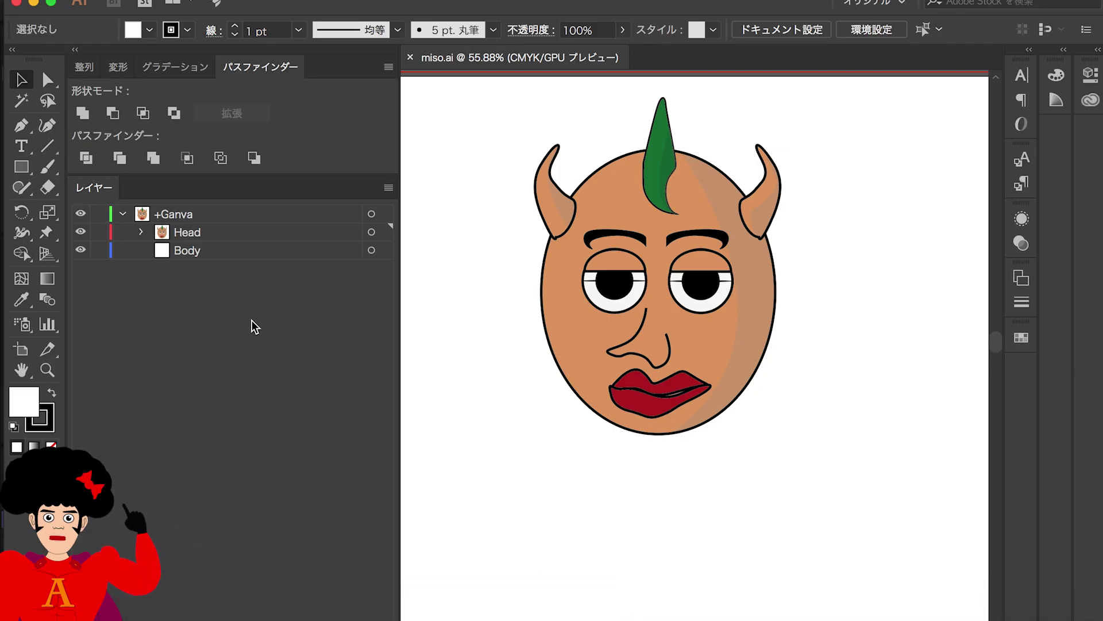
Create a new layer named +Head above the Head layer
left_click(185, 234)
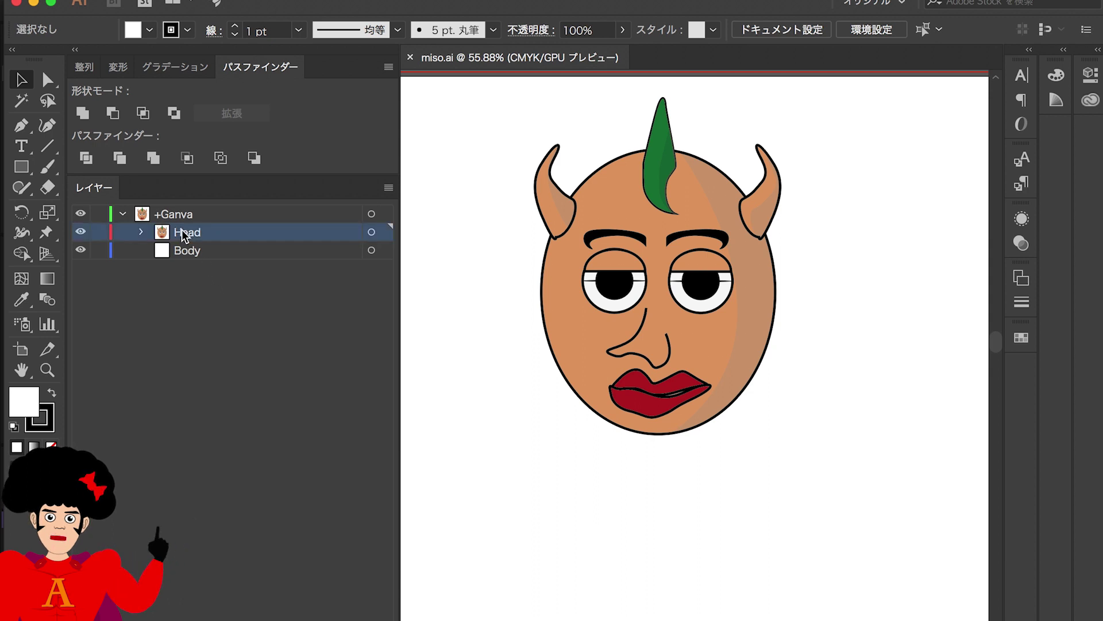
left_click(142, 233)
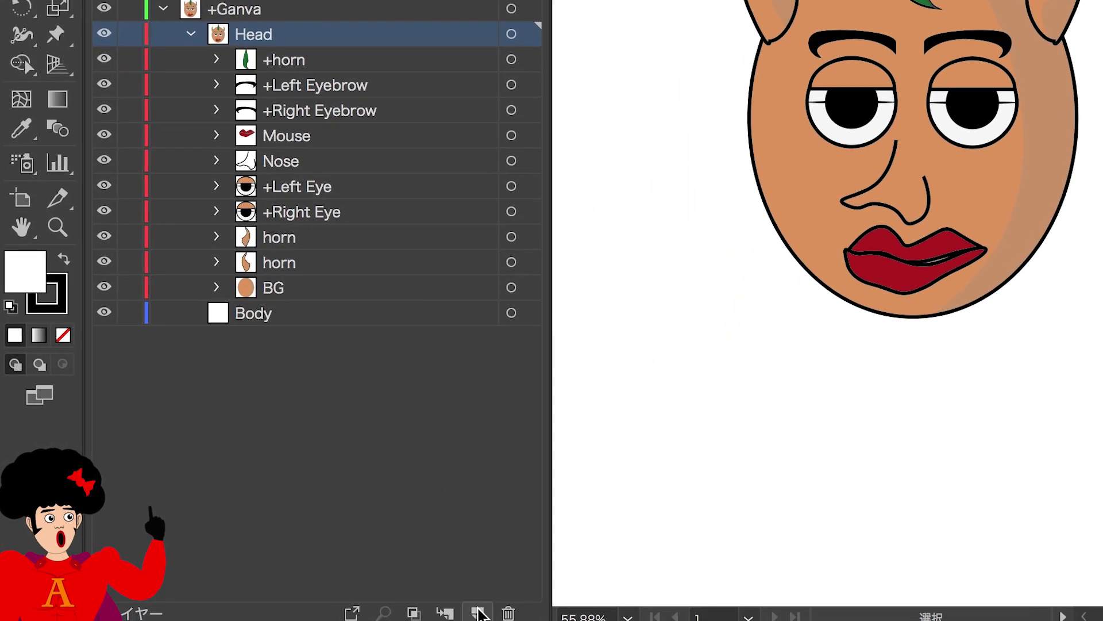
left_click(479, 613)
double_click(254, 35)
type("Head")
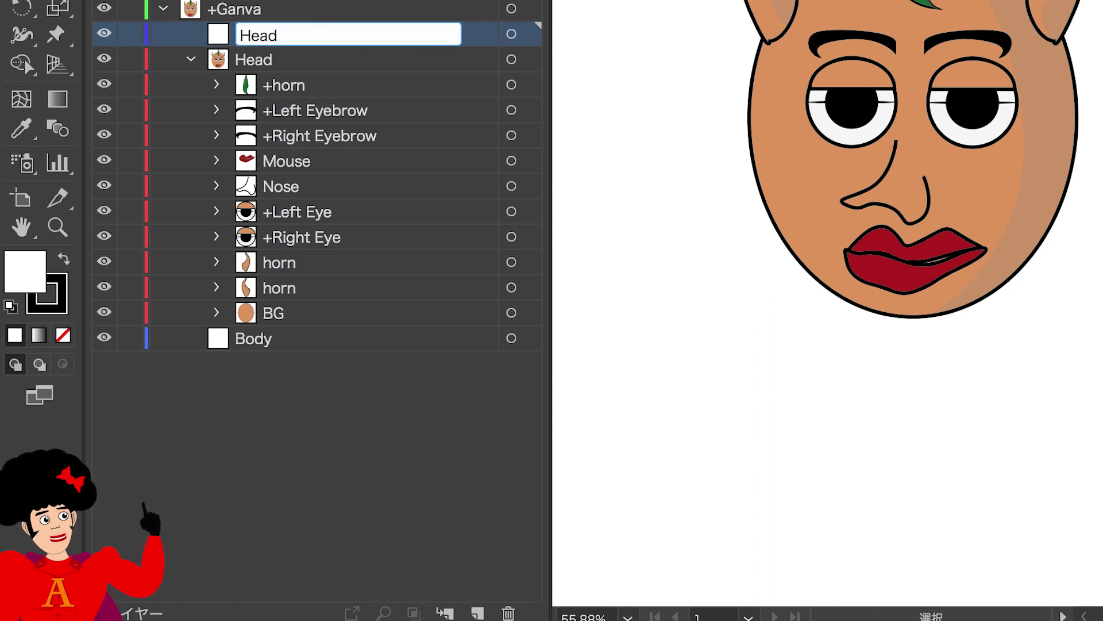
key("Left")
type("+")
key("Return")
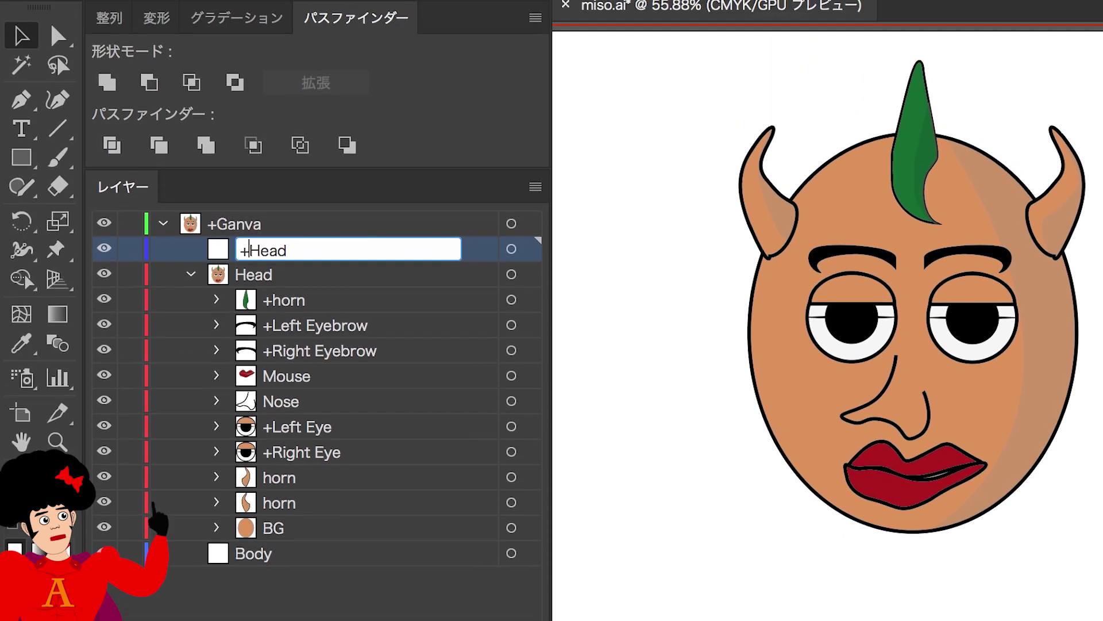
Nest the Head layer inside +Head, rename it +Frontal, and duplicate it
left_click(273, 265)
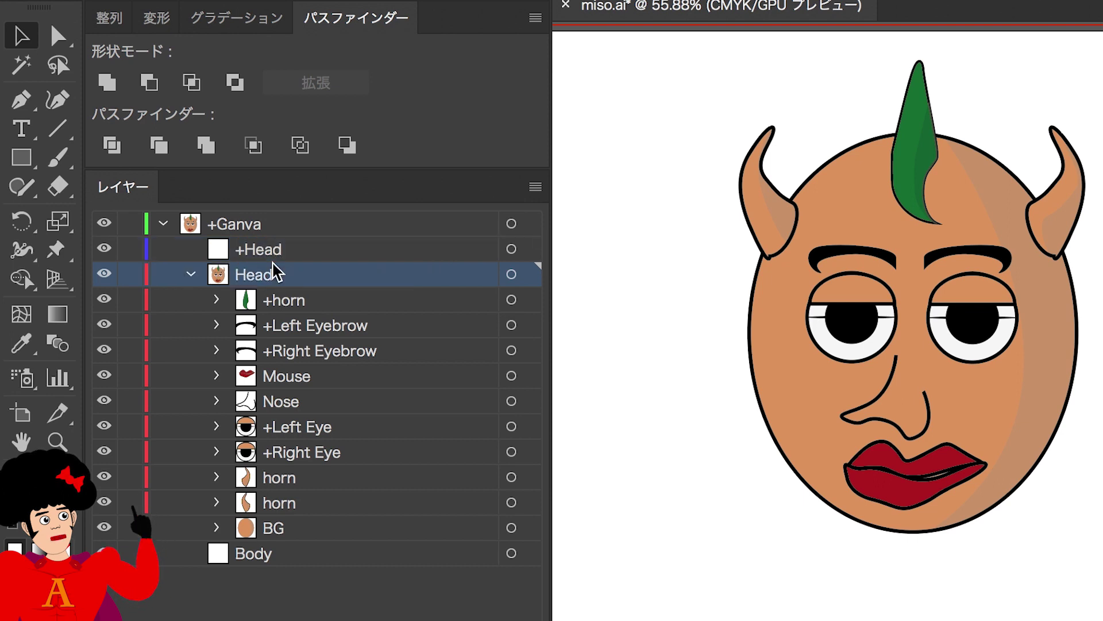
mouse_move(251, 267)
left_mouse_down()
mouse_move(269, 247)
mouse_move(230, 253)
left_mouse_up()
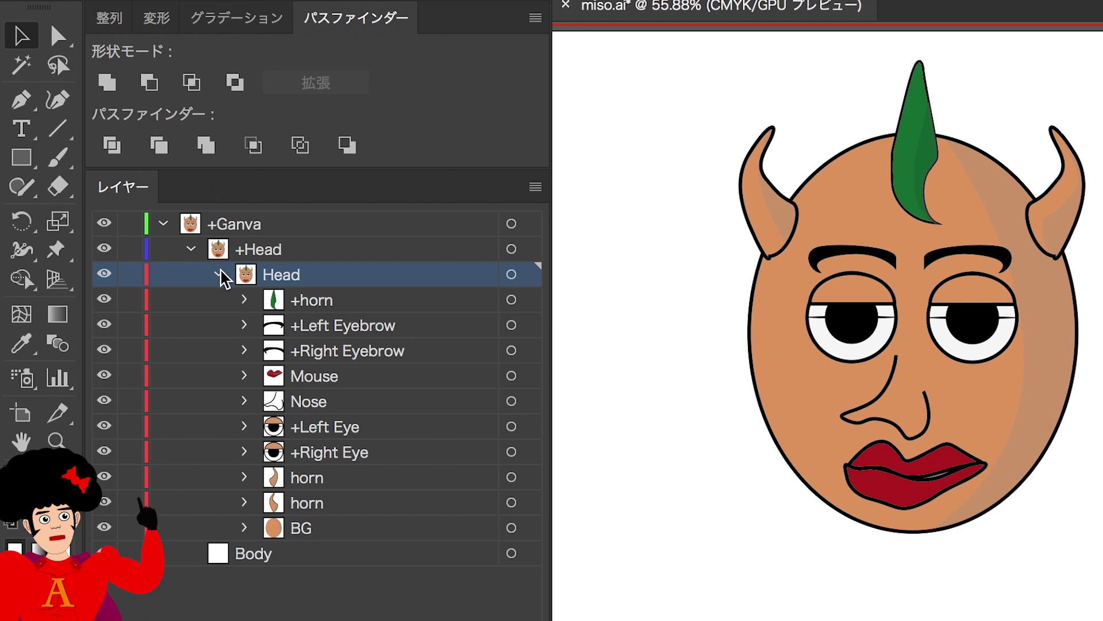
double_click(282, 275)
type("+Frontal")
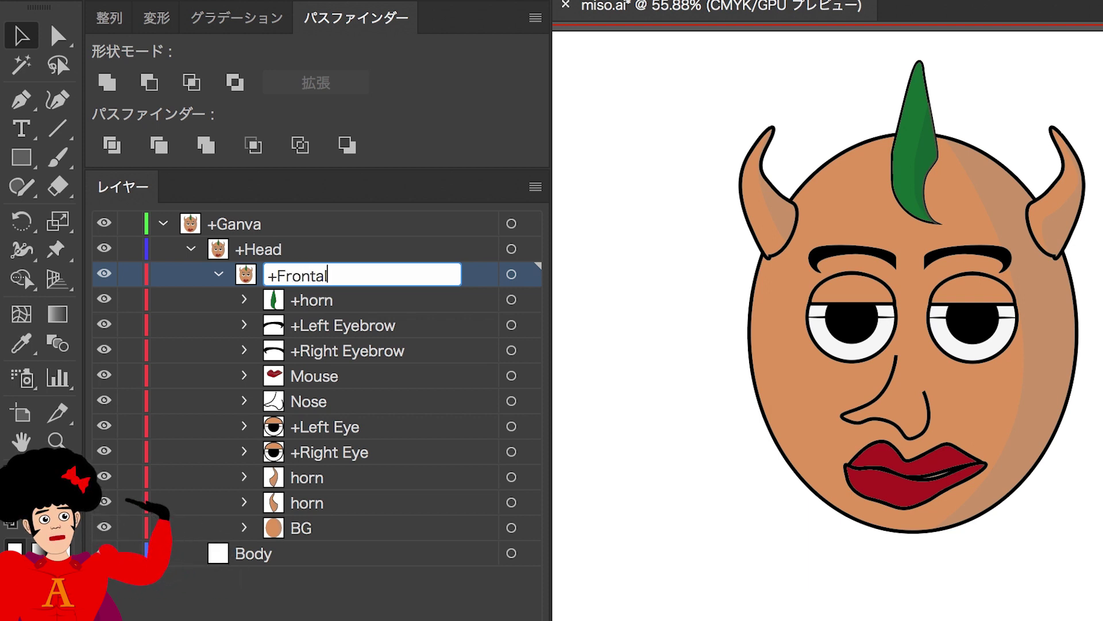
key("Return")
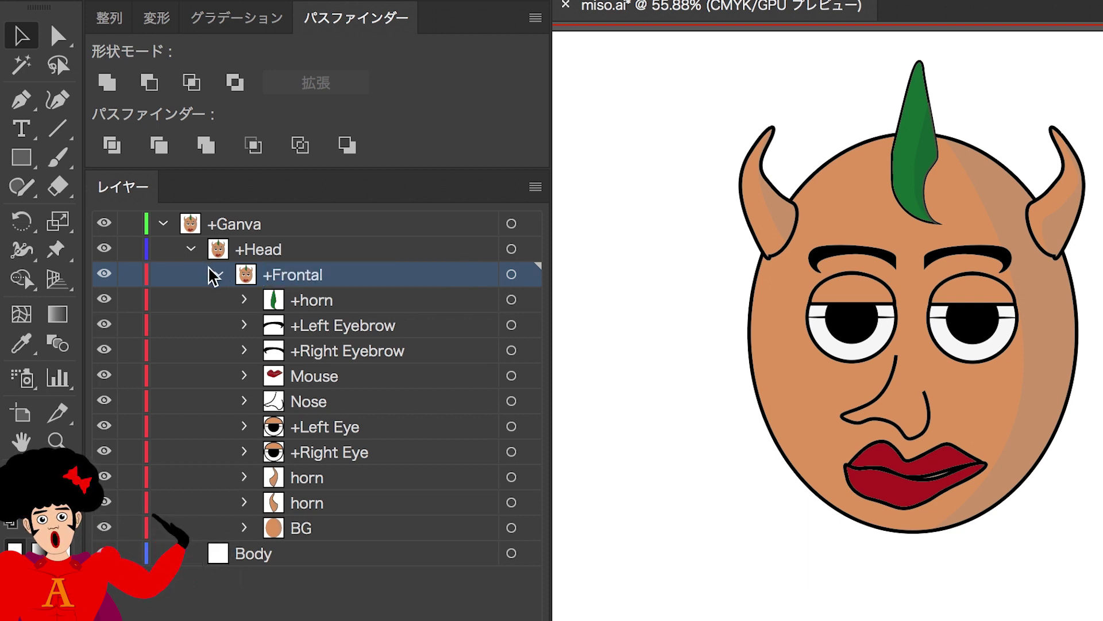
left_click(216, 275)
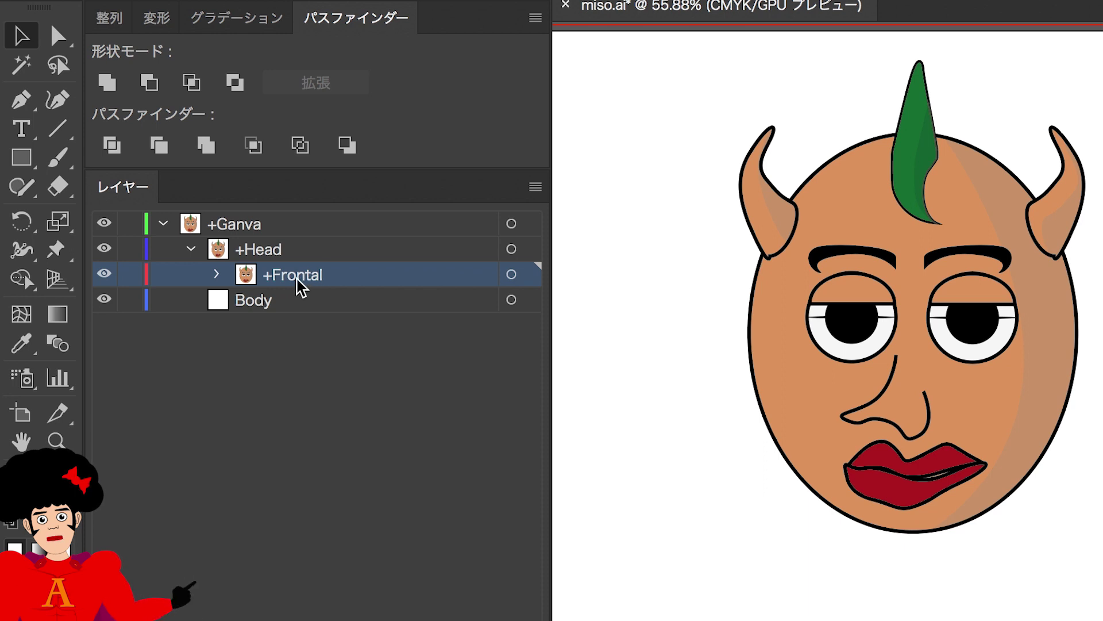
mouse_move(296, 279)
left_mouse_down()
mouse_move(292, 265)
mouse_move(305, 261)
left_mouse_up()
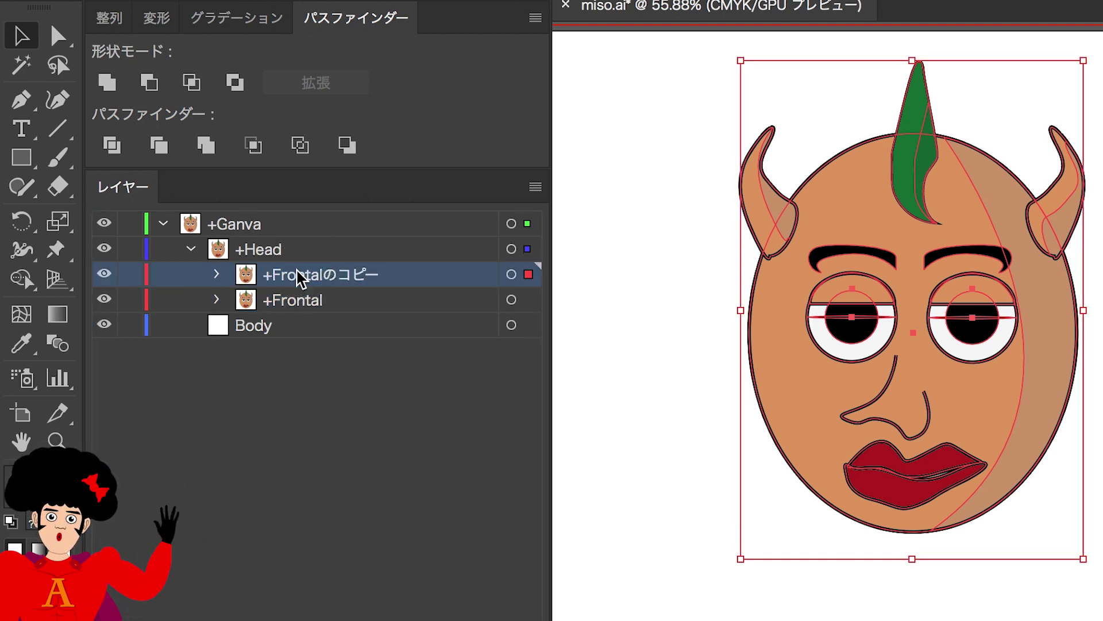
Rename the duplicated face layer to '+Left Quarter'
double_click(299, 276)
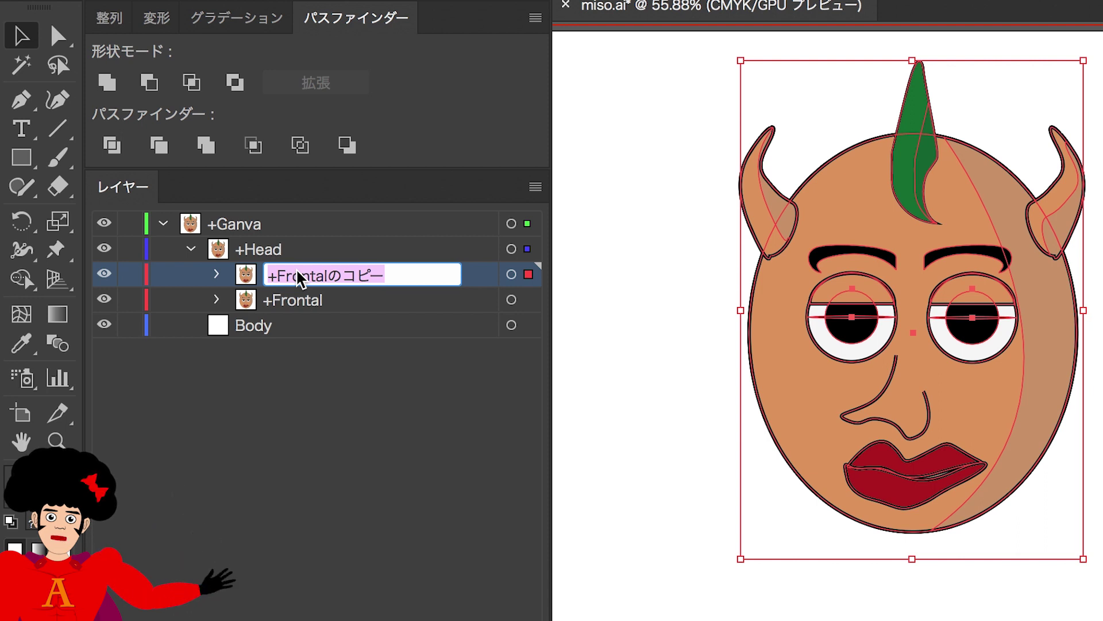
key("BackSpace")
key("BackSpace")
key("BackSpace")
key("BackSpace")
key("BackSpace")
key("BackSpace")
type("Left Quarter")
key("Return")
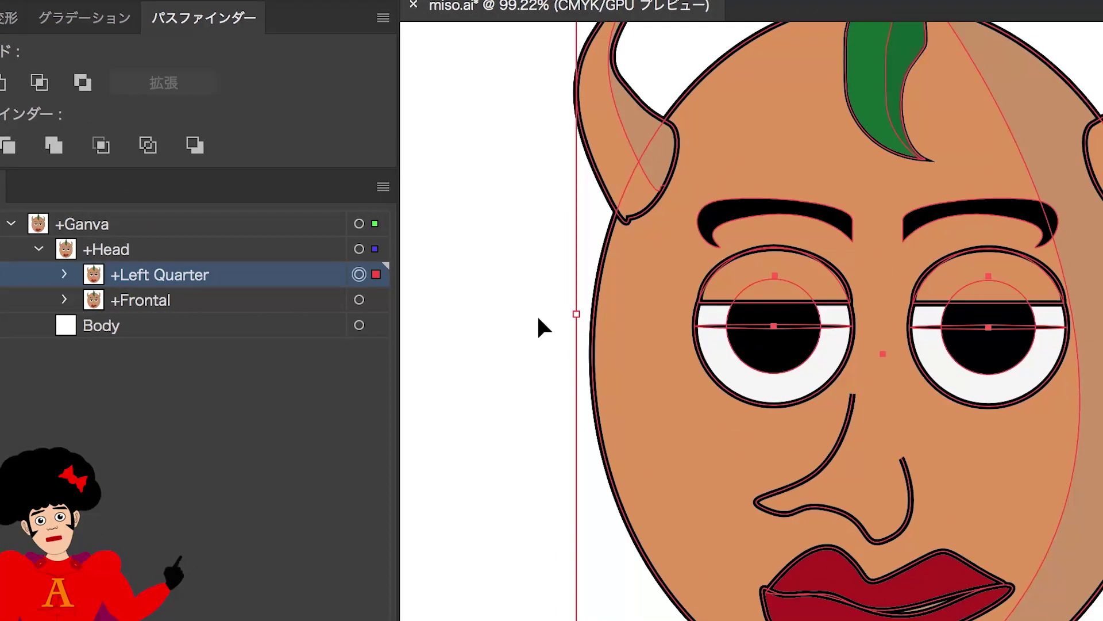
left_click(824, 282)
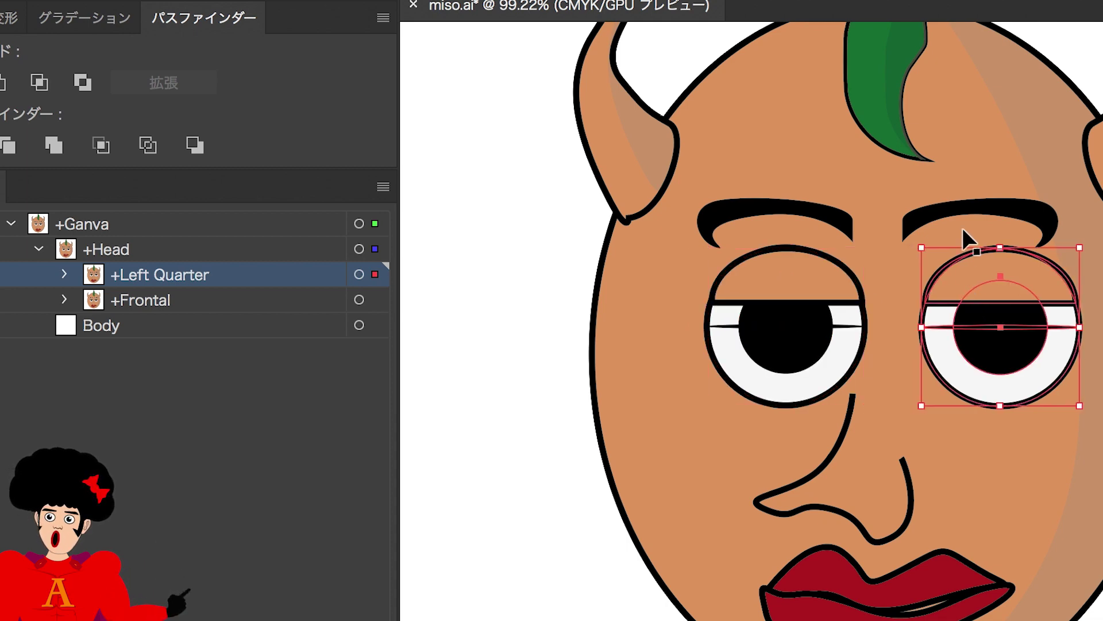
Shift the eyebrows right and narrow the nose from its left side
left_click(968, 212)
left_click(822, 209, "shift")
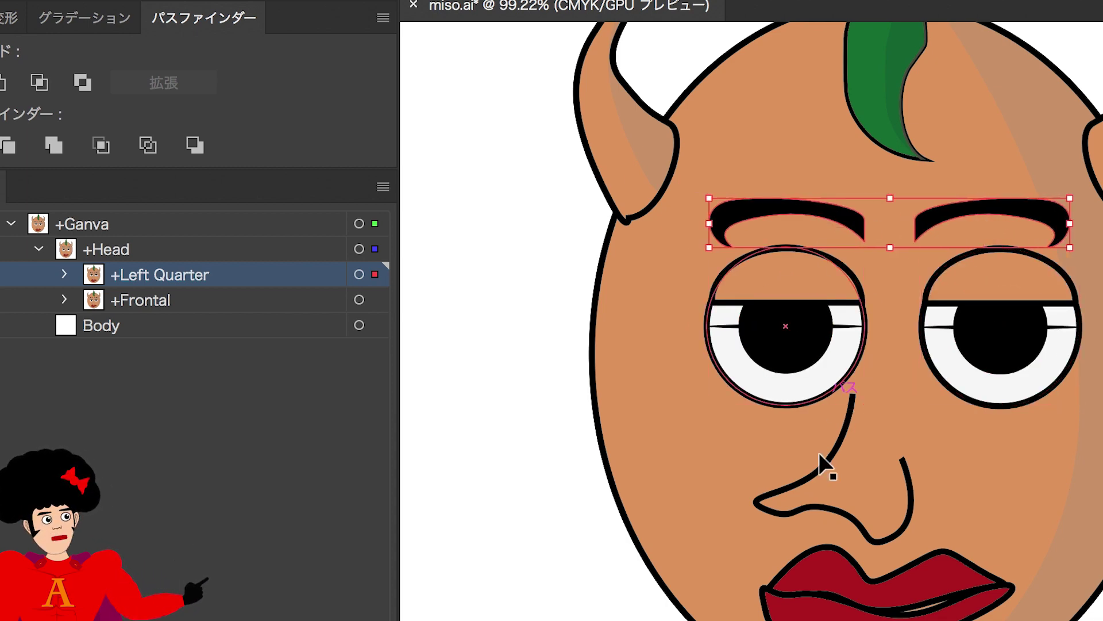
left_click(820, 478)
left_click_drag(757, 470, 809, 467)
Reflect the mouth artwork and nudge it slightly right
left_click(943, 592)
left_click(64, 274)
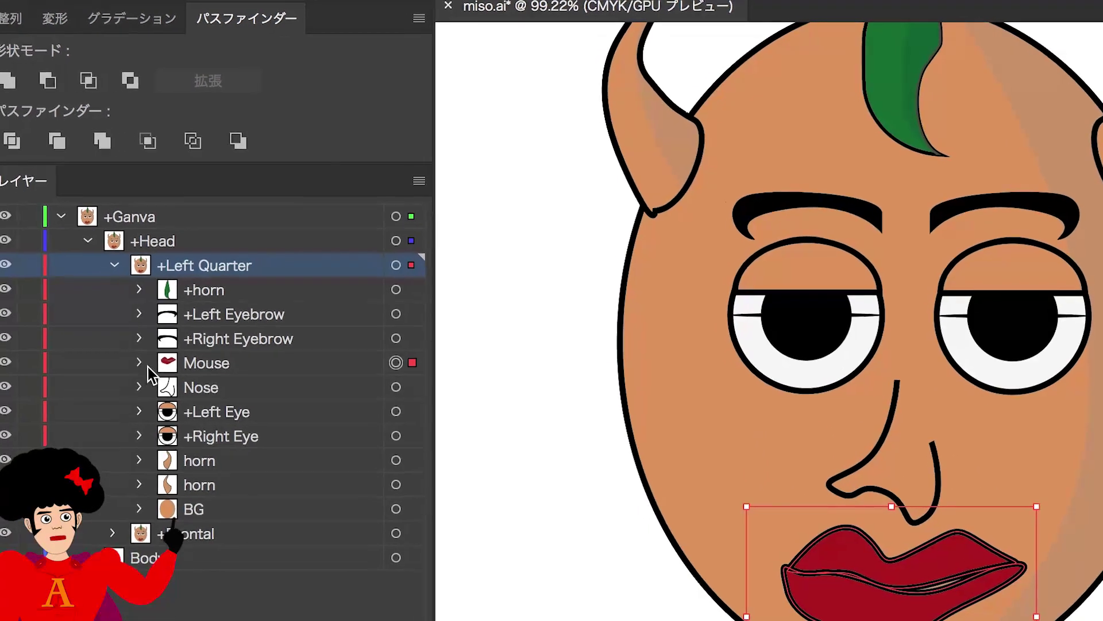
left_click(113, 370)
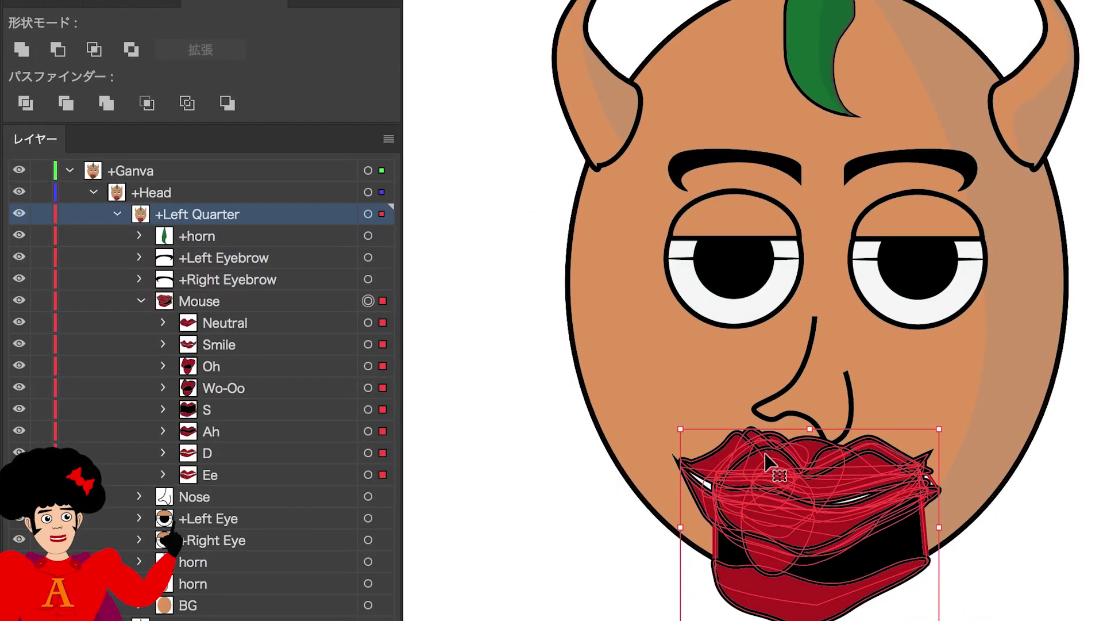
right_click(843, 547)
mouse_move(897, 580)
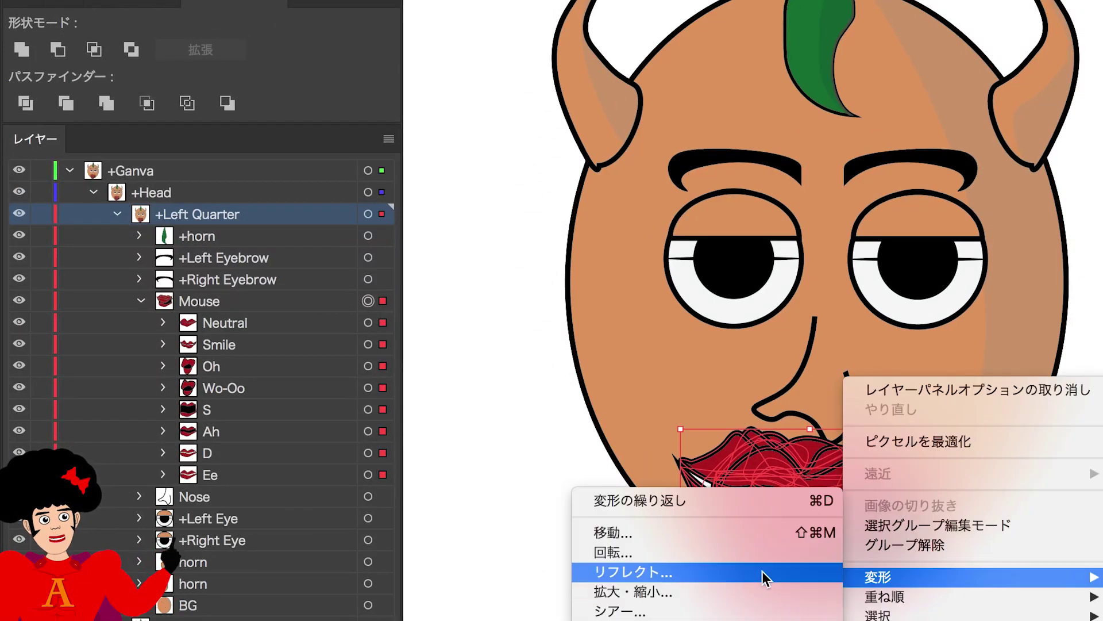
left_click(762, 572)
left_click(1077, 446)
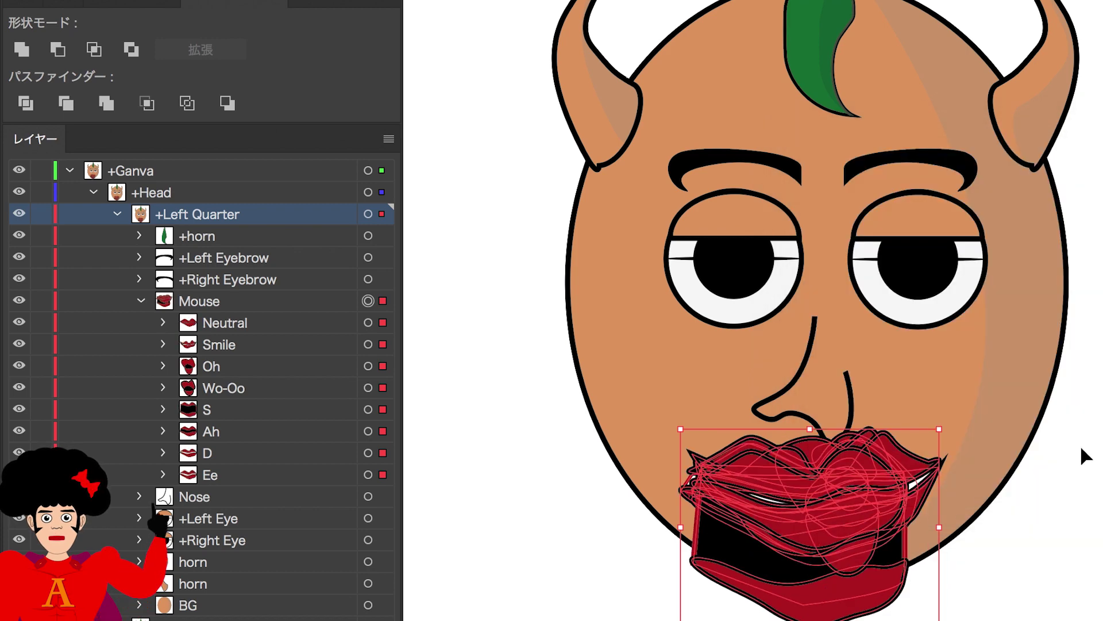
key("Right")
key("Right")
key("Right")
key("Right")
key("ctrl+0")
Send the right horn behind the head
left_click(604, 233)
left_click(925, 217)
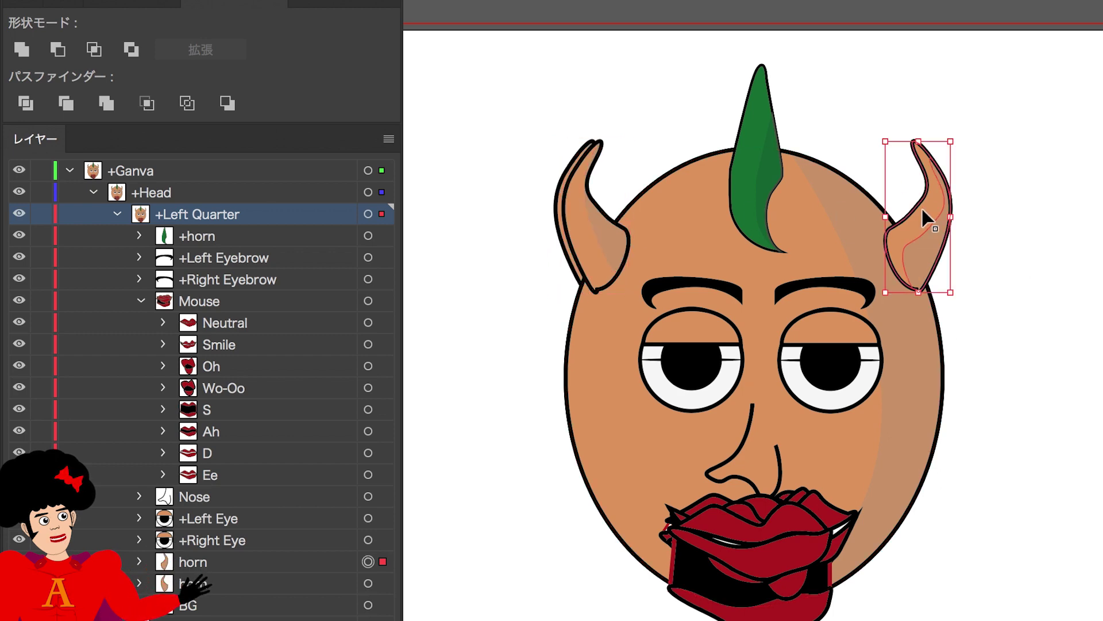
key("a")
key("ctrl+shift+bracketleft")
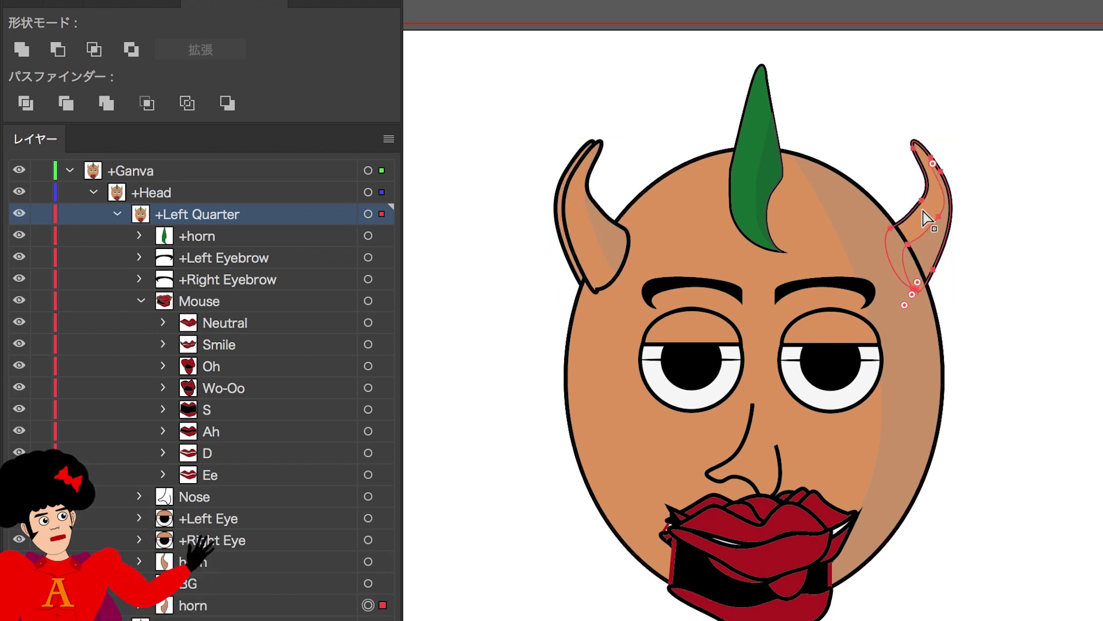
key("v")
Adjust the eyes, removing the left eye's orange eyelid, then exit isolation mode
left_click(802, 320)
left_click(807, 283, "shift")
left_click(690, 287, "shift")
left_click(702, 350, "shift")
left_click(740, 465, "shift")
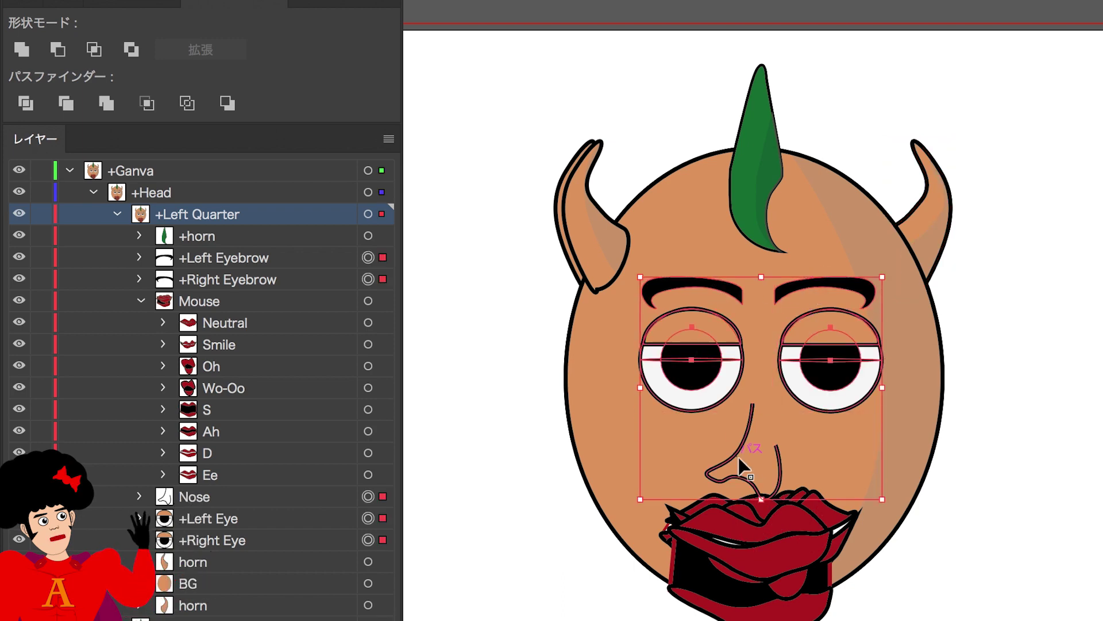
left_click(583, 498)
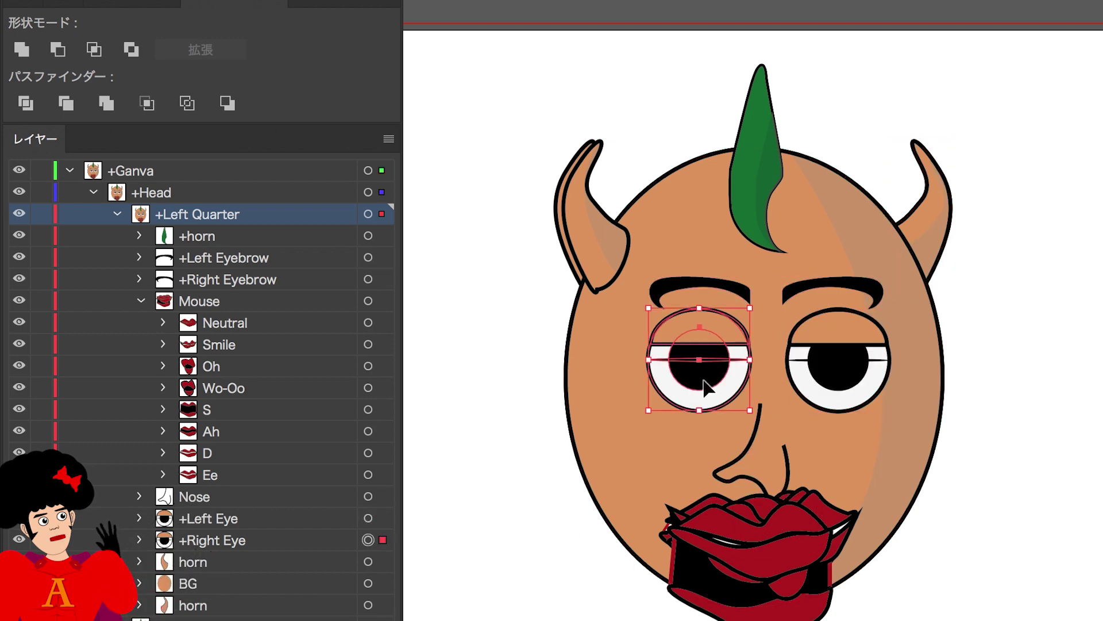
double_click(706, 386)
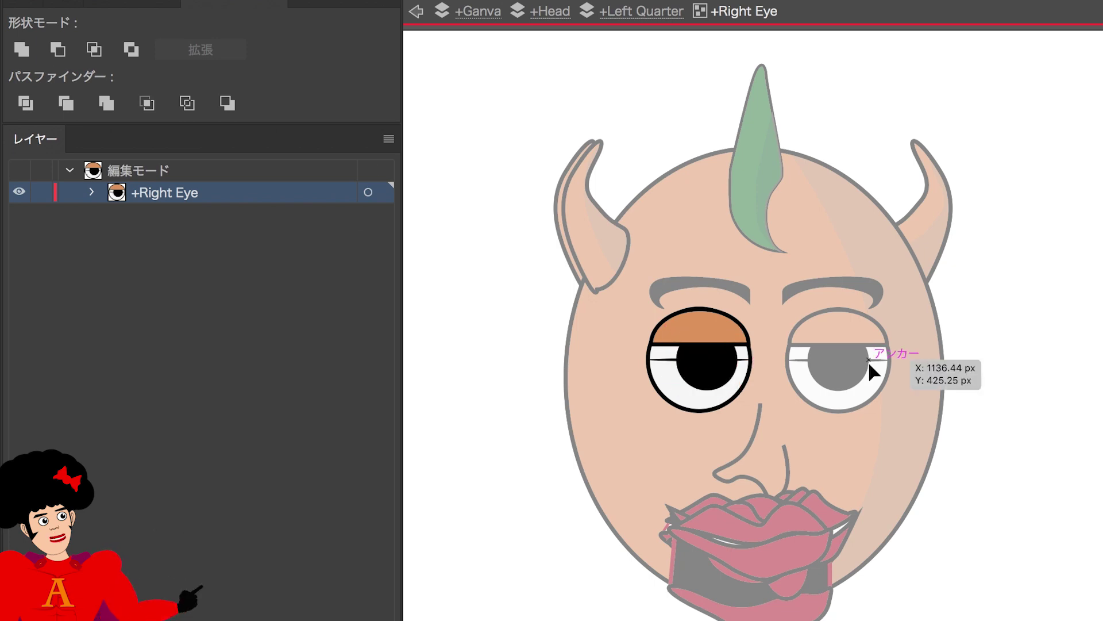
key("Escape")
left_click(852, 372)
double_click(852, 373)
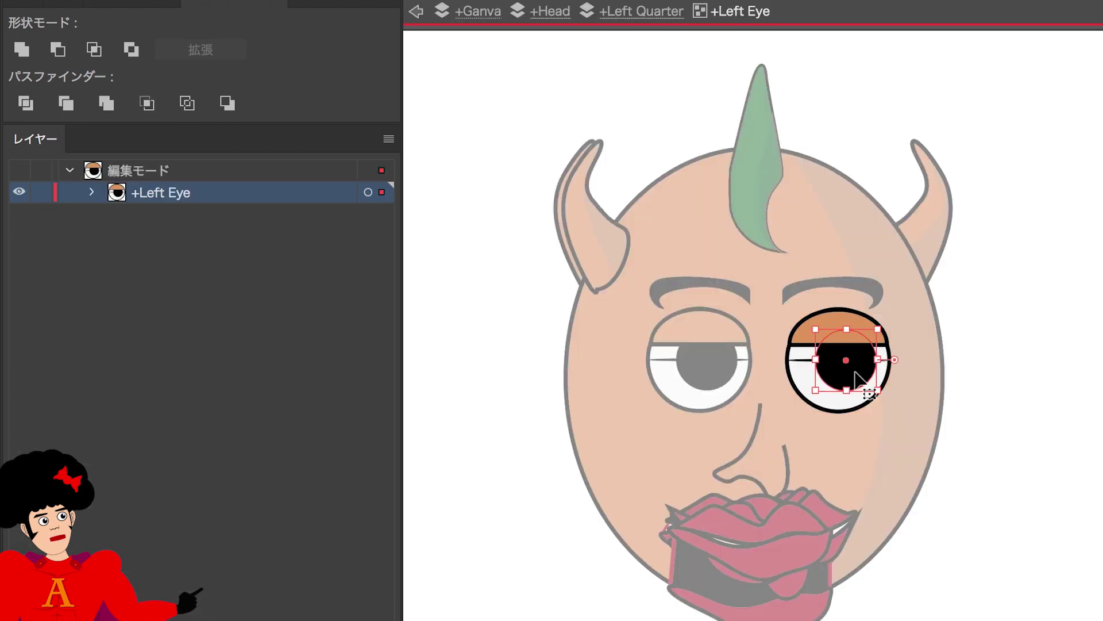
double_click(983, 362)
Collapse Mouse and +Left Quarter, then toggle +Left Quarter to compare with +Frontal
left_click(142, 300)
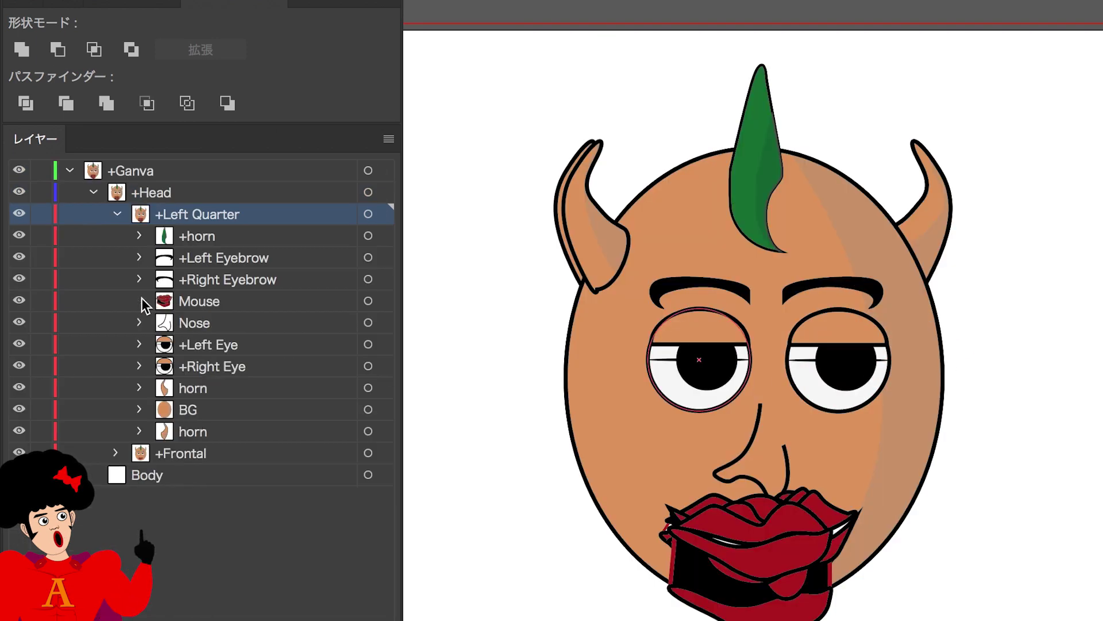
left_click(116, 216)
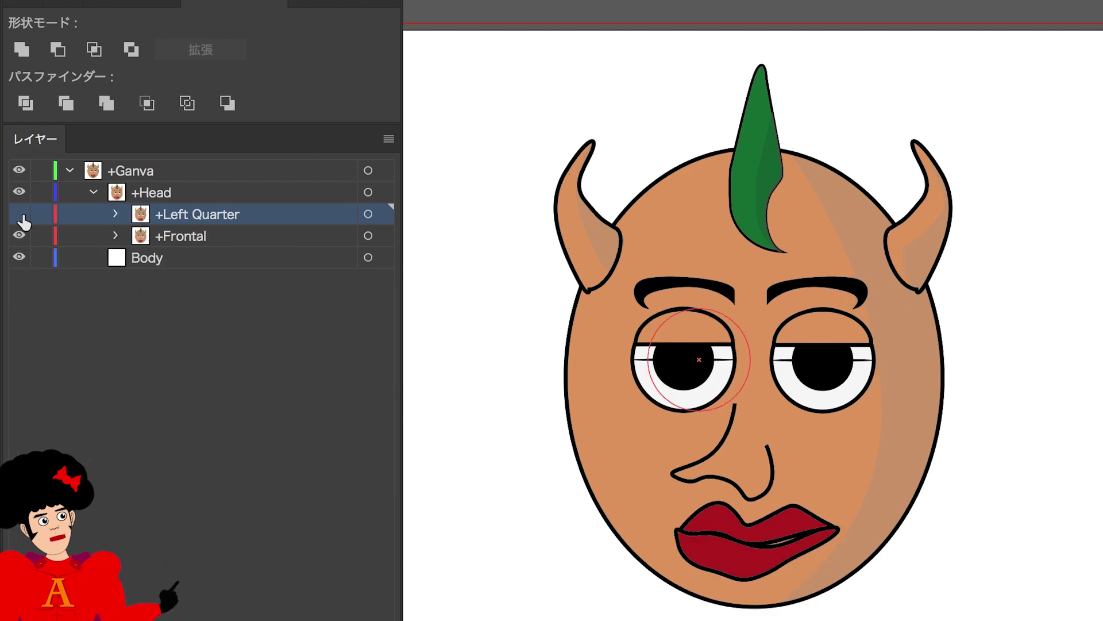
left_click(21, 215)
left_click(21, 215)
left_click(21, 215)
left_click(21, 215)
left_click(20, 215)
left_click(21, 215)
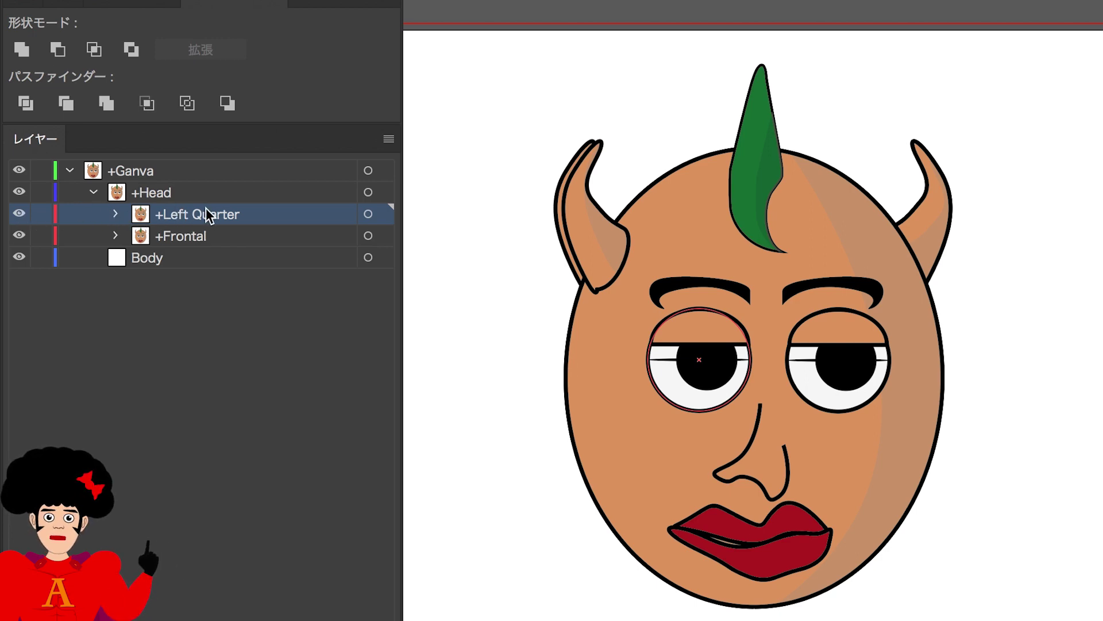
Duplicate +Left Quarter and rename the copy '+Left Half'
left_click_drag(212, 221, 209, 206, "alt")
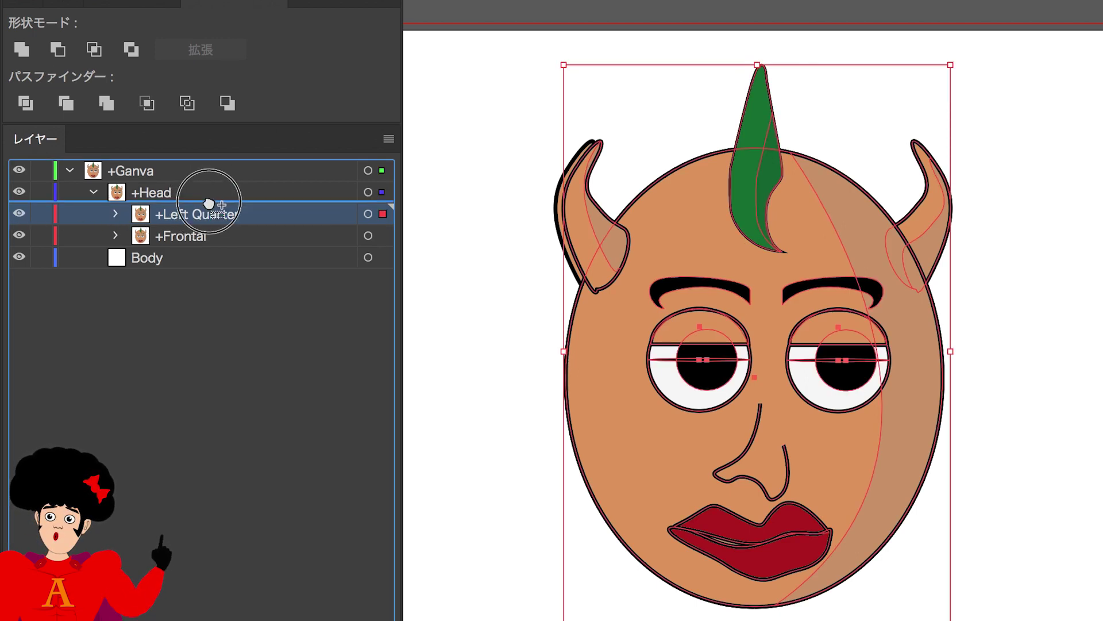
double_click(286, 214)
key("Right")
key("BackSpace")
key("BackSpace")
key("BackSpace")
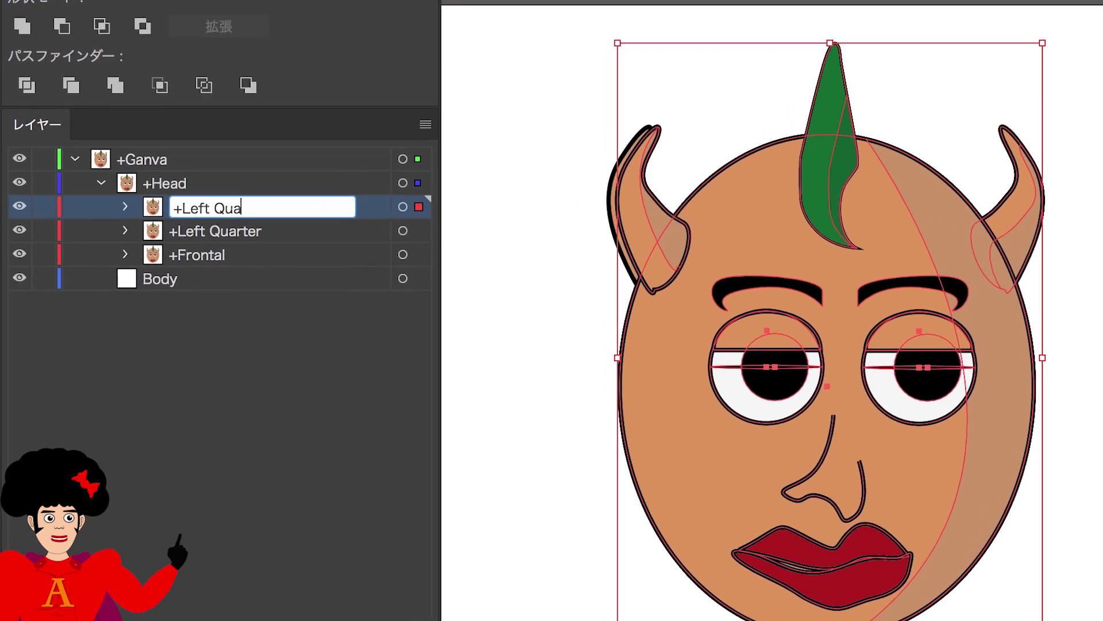
key("BackSpace")
key("BackSpace")
key("BackSpace")
type("f")
key("Return")
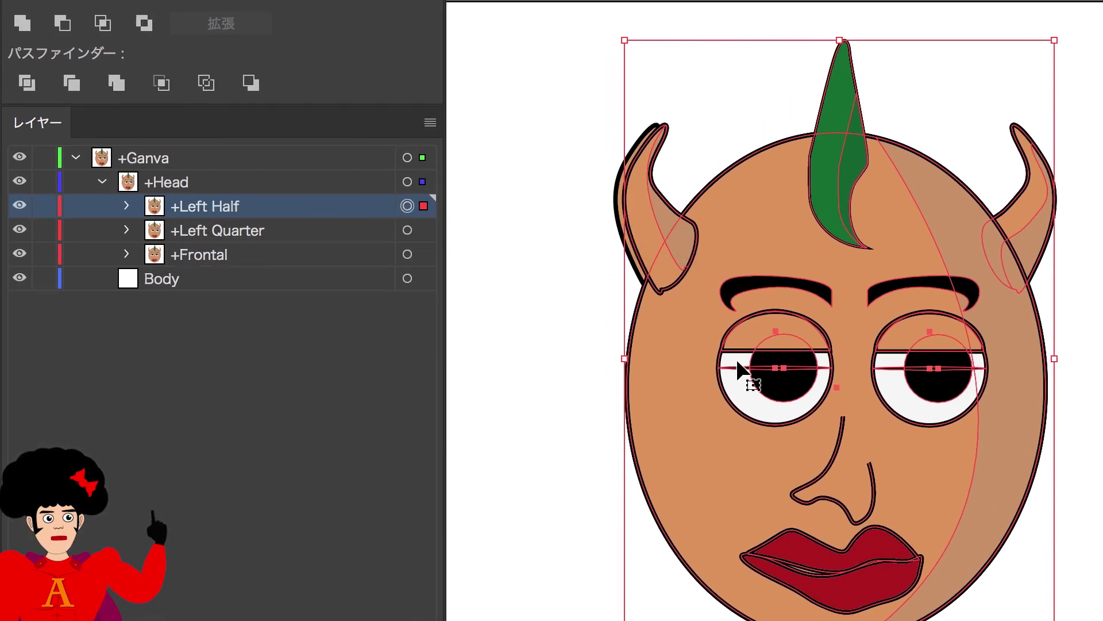
Nudge the Left Half eyes right, select both eyebrows, then hide the view
scroll(742, 374, "up", 3)
left_click(851, 360)
key("Right")
key("Right")
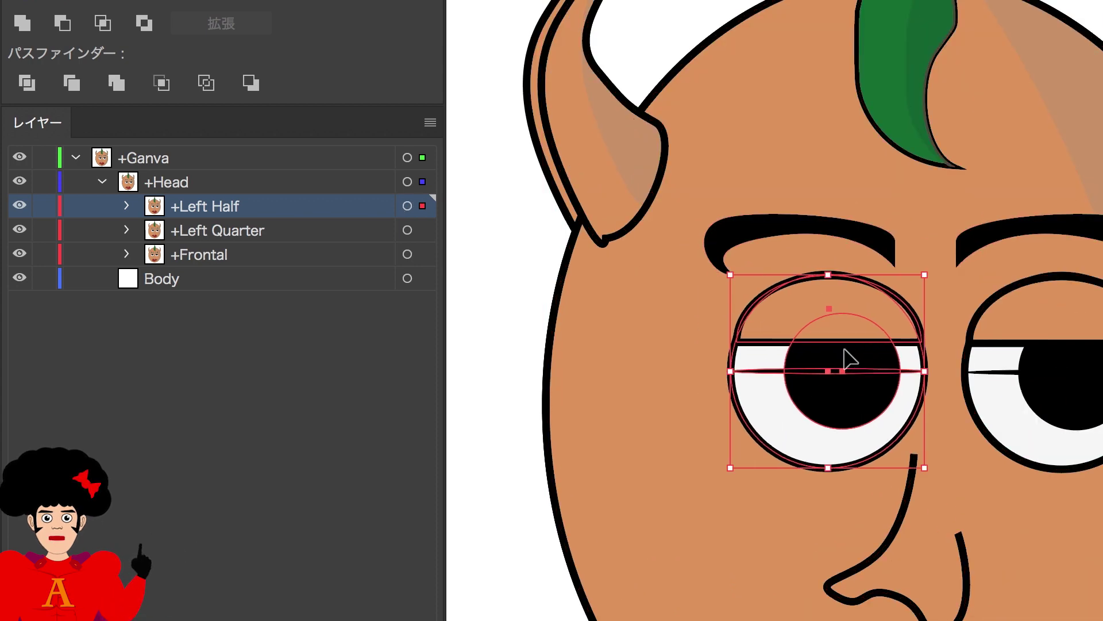
left_click(1050, 378)
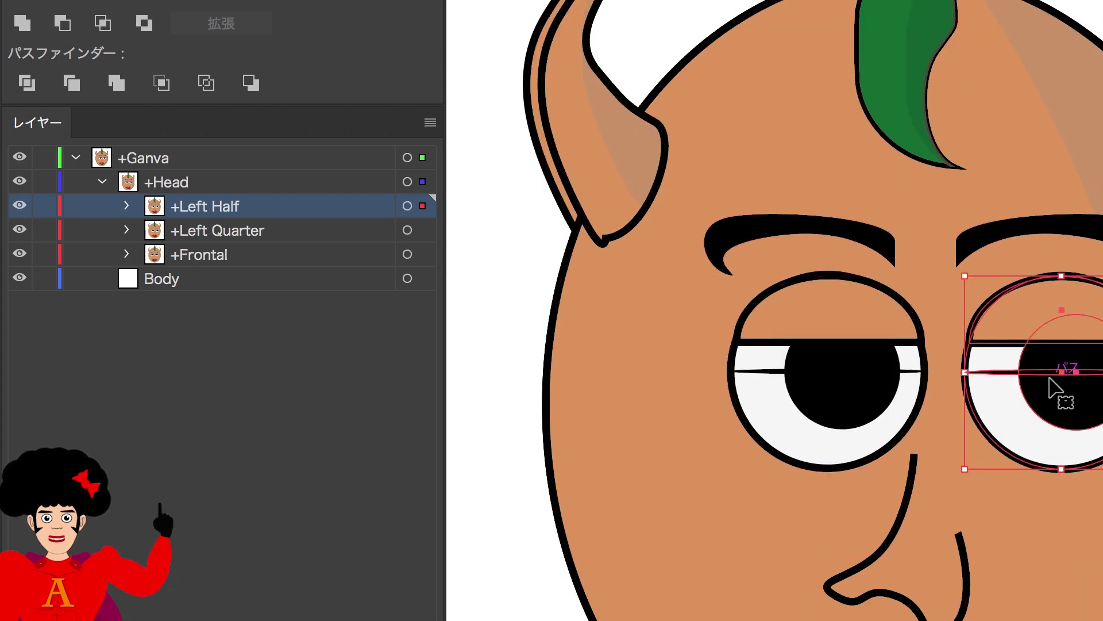
scroll(1059, 395, "right", 5)
left_click(919, 212)
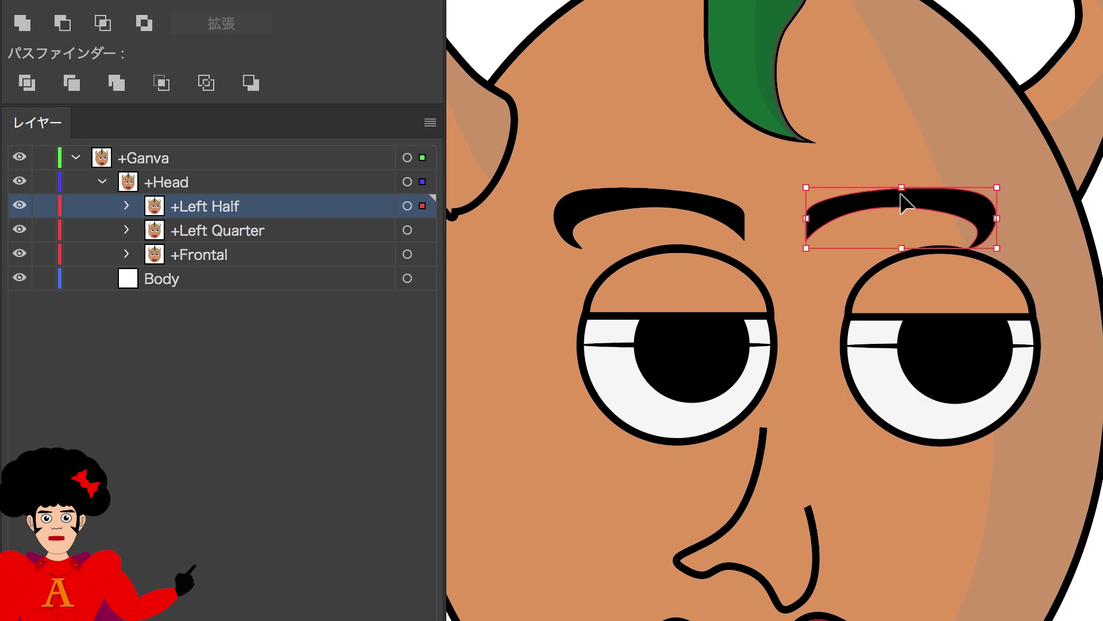
left_click(668, 192, "shift")
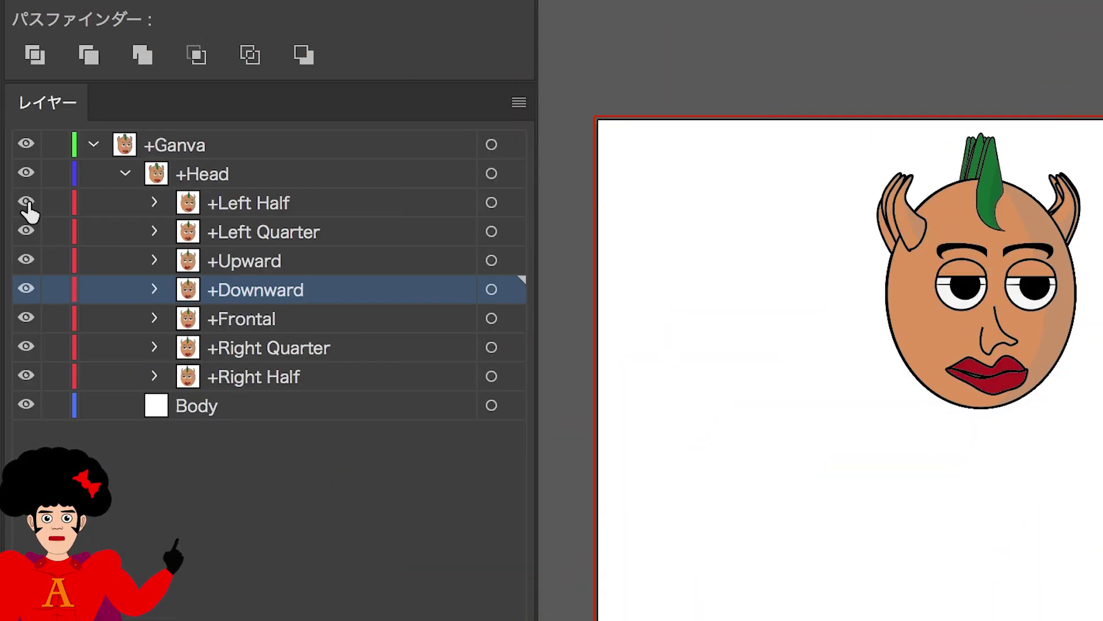
left_click(27, 203)
Hide each head view in turn, then show all seven at once
left_click(27, 231)
left_click(27, 260)
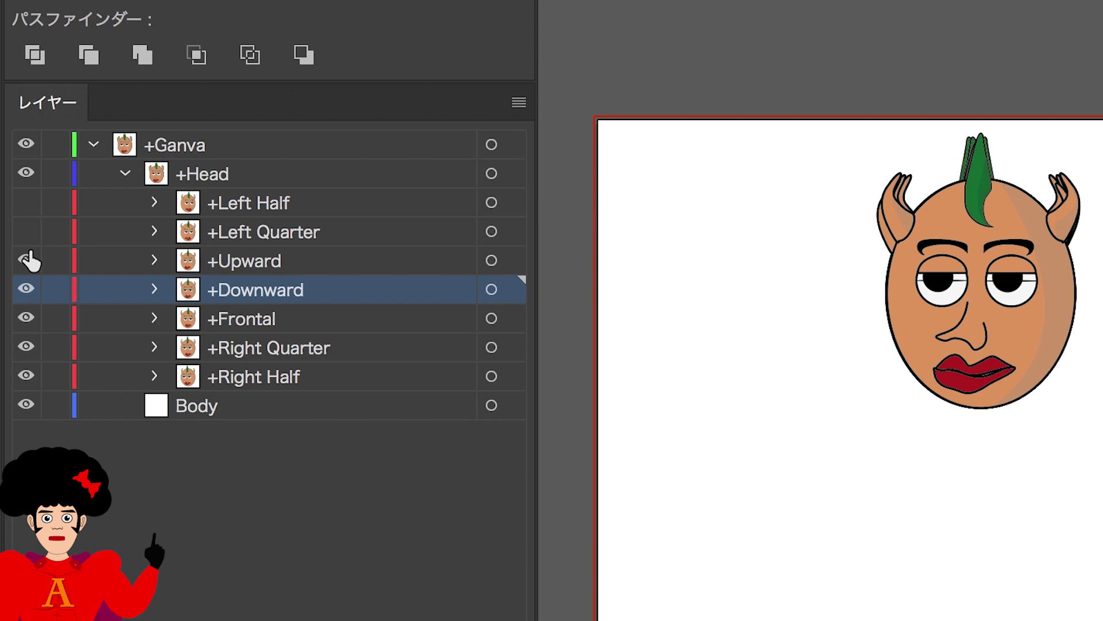
left_click(26, 289)
left_click(26, 319)
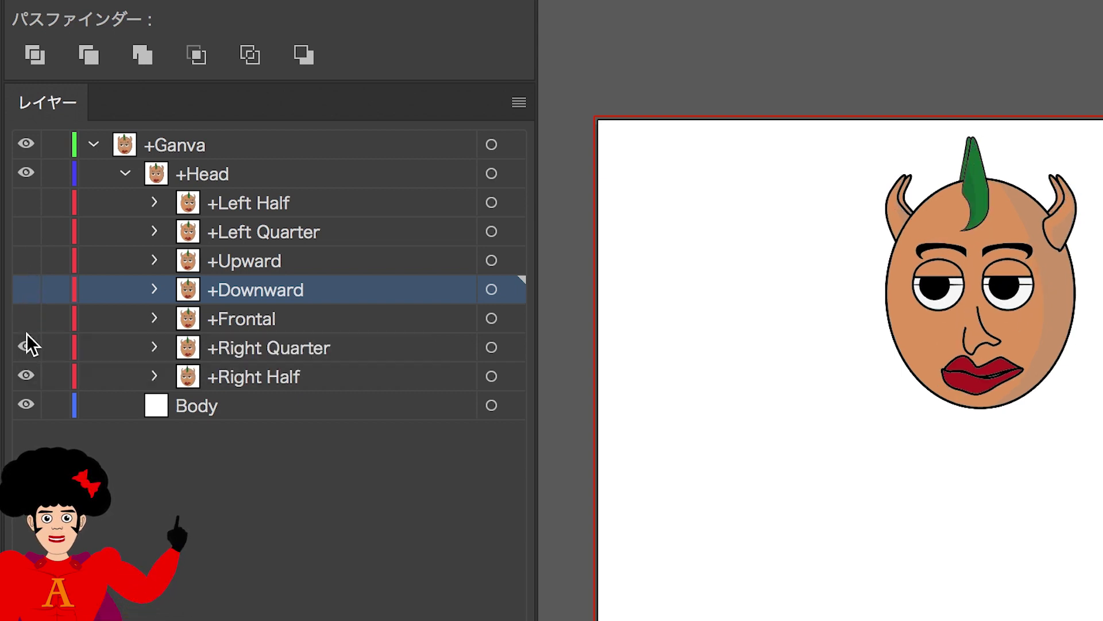
left_click(27, 345)
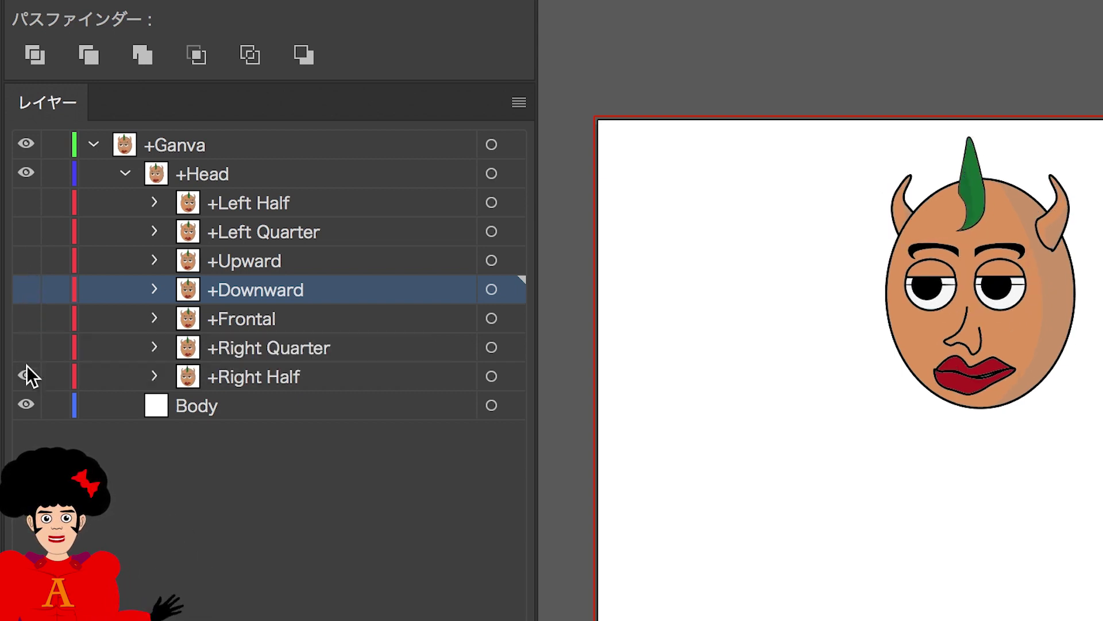
left_click(27, 377)
left_click_drag(27, 377, 26, 204)
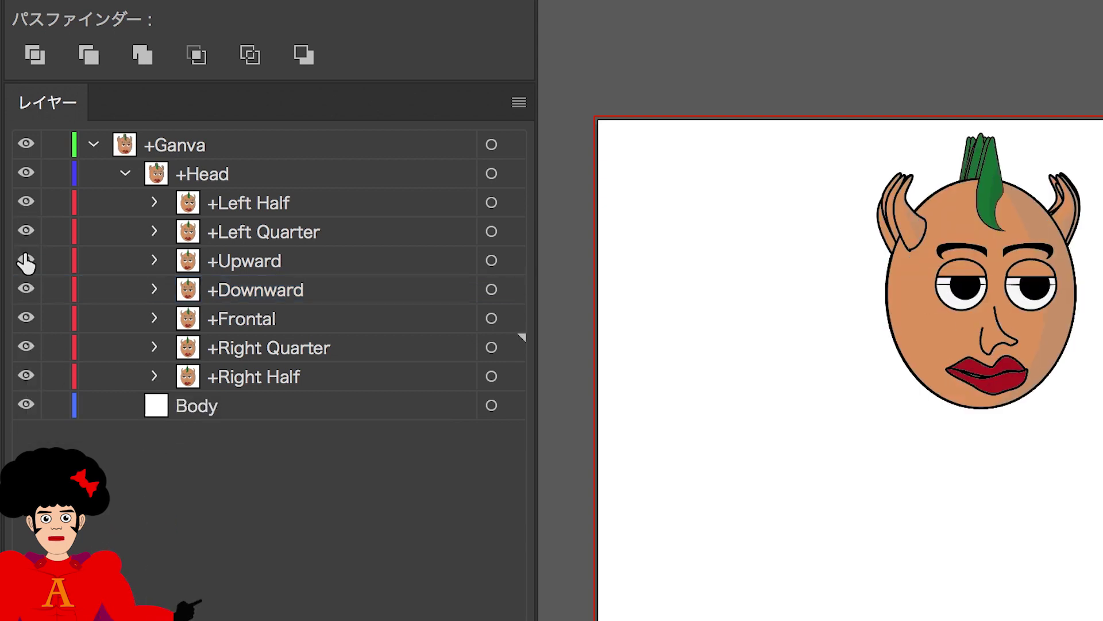
Hide all seven head views one by one, from Left Half to Right Half
left_click(27, 204)
left_click(27, 232)
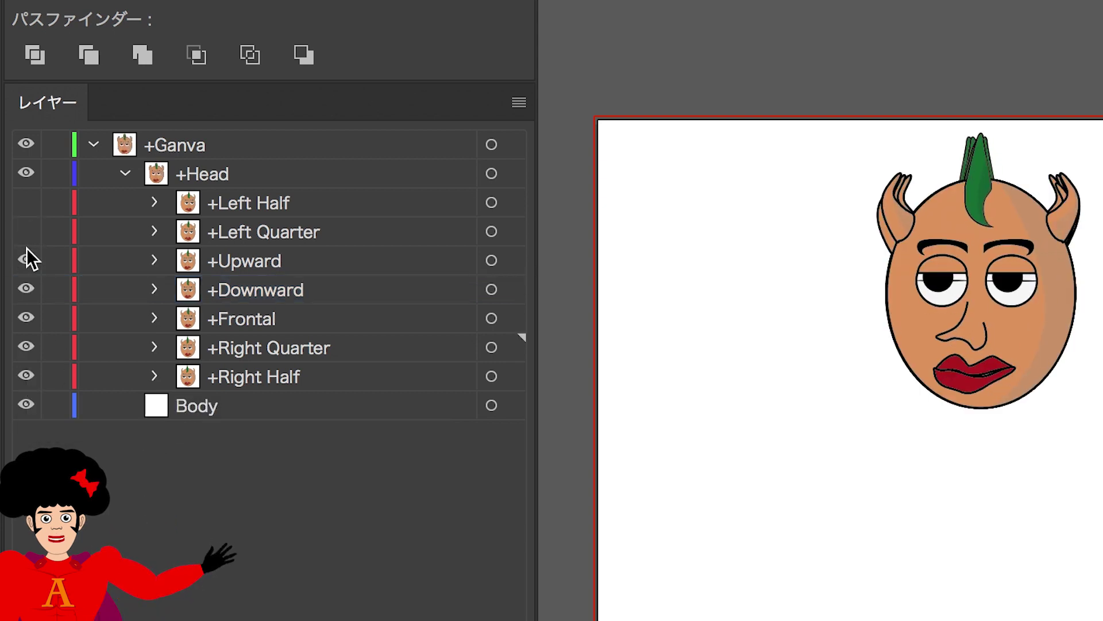
left_click(26, 261)
left_click(27, 289)
left_click(27, 318)
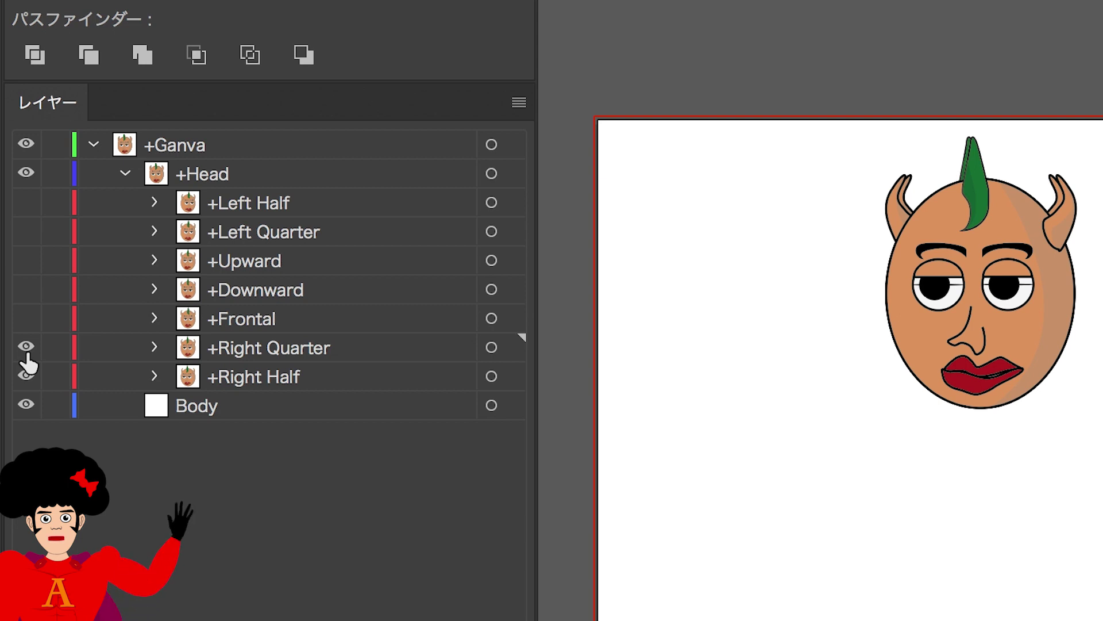
left_click(26, 347)
left_click(26, 377)
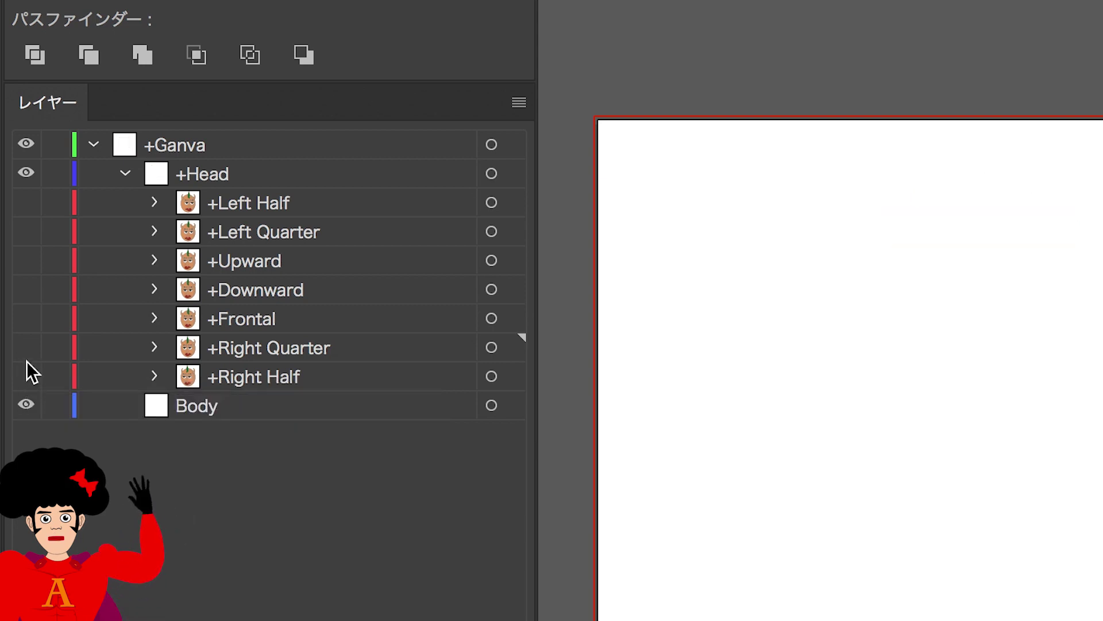
Re-show the head views, collapse +Head, and return to Character Animator
left_click(27, 376)
left_click(26, 347)
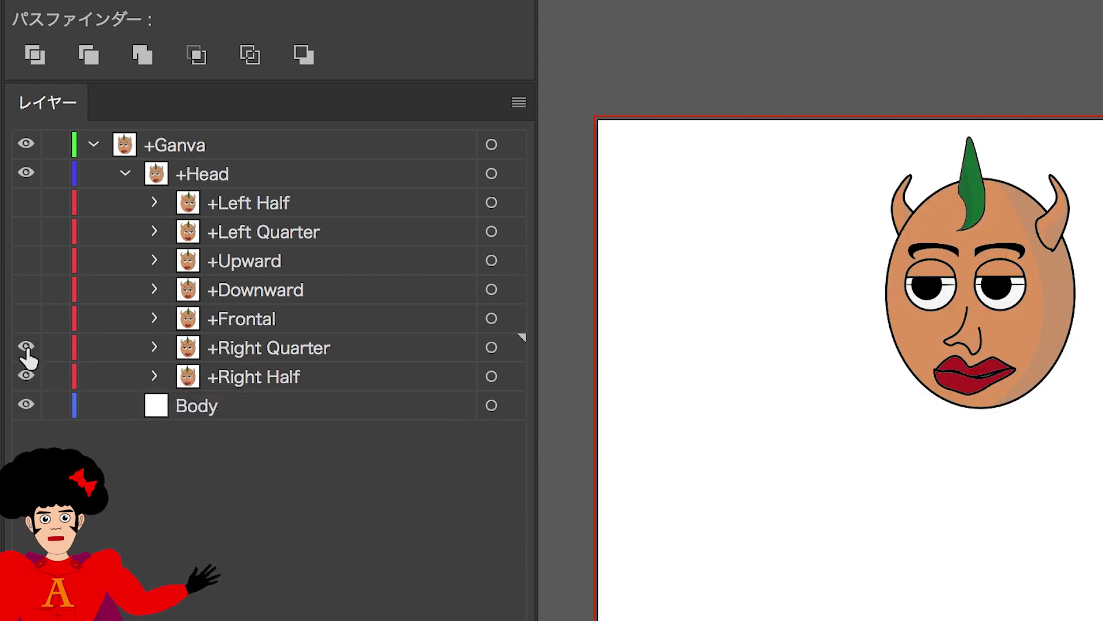
left_click(27, 318)
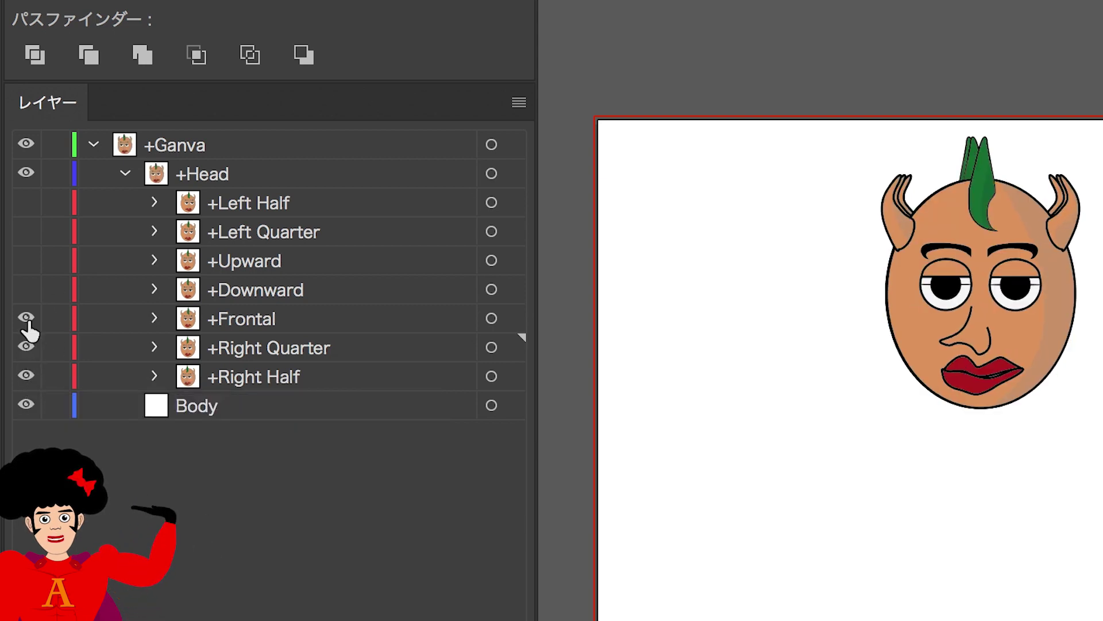
left_click(26, 289)
left_click(26, 260)
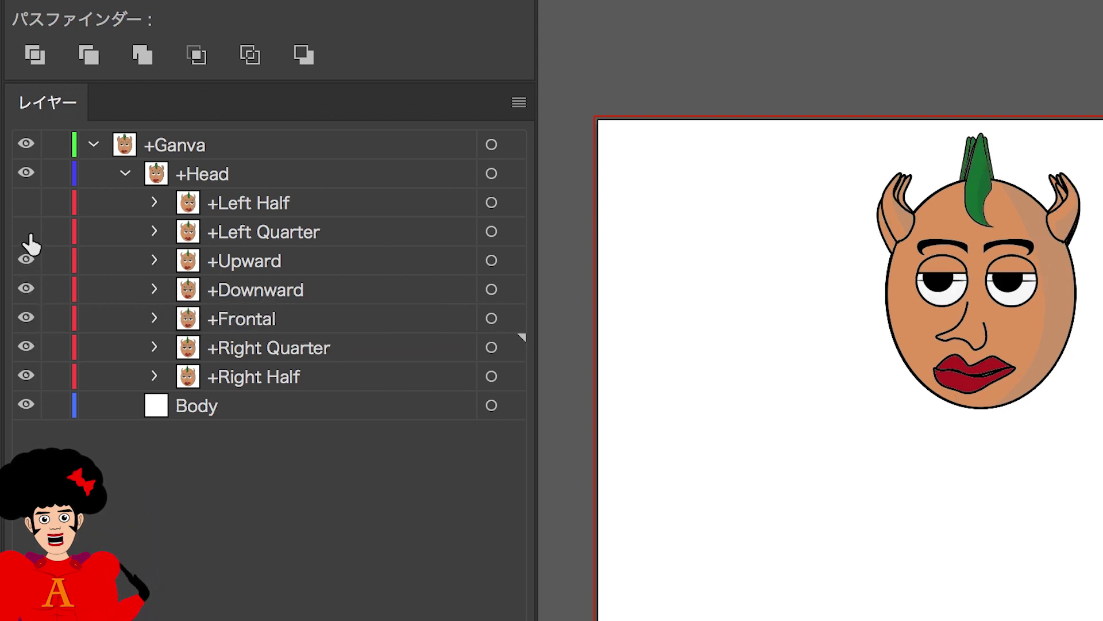
left_click(26, 203)
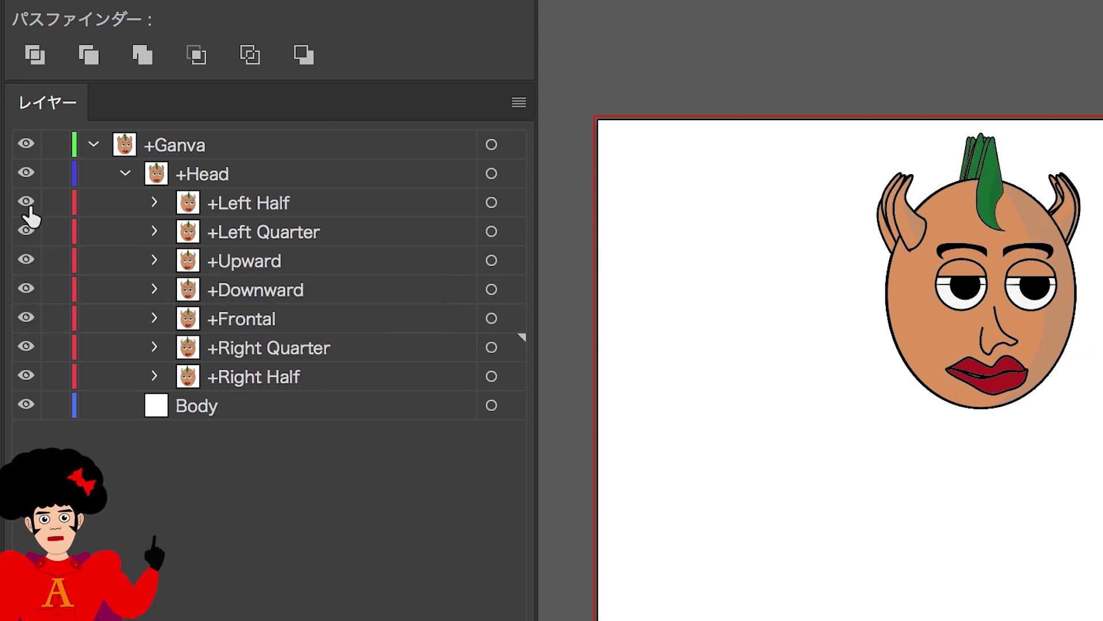
left_click(124, 175)
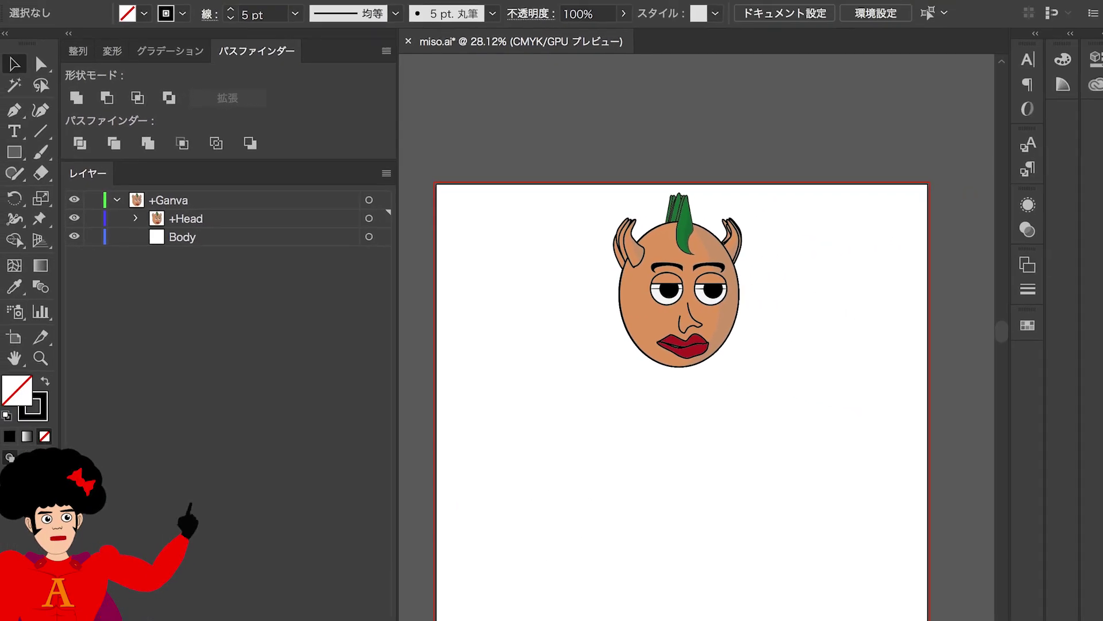
left_click(1010, 613)
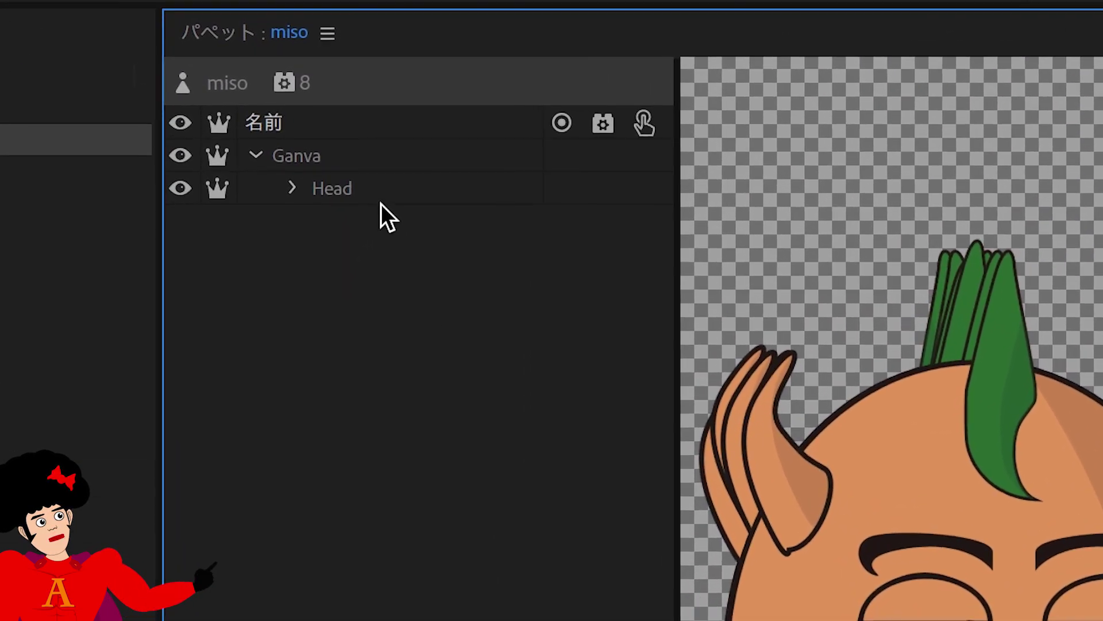
Expand Head and tag Left Half and Left Quarter with their side-turn views
left_click(377, 200)
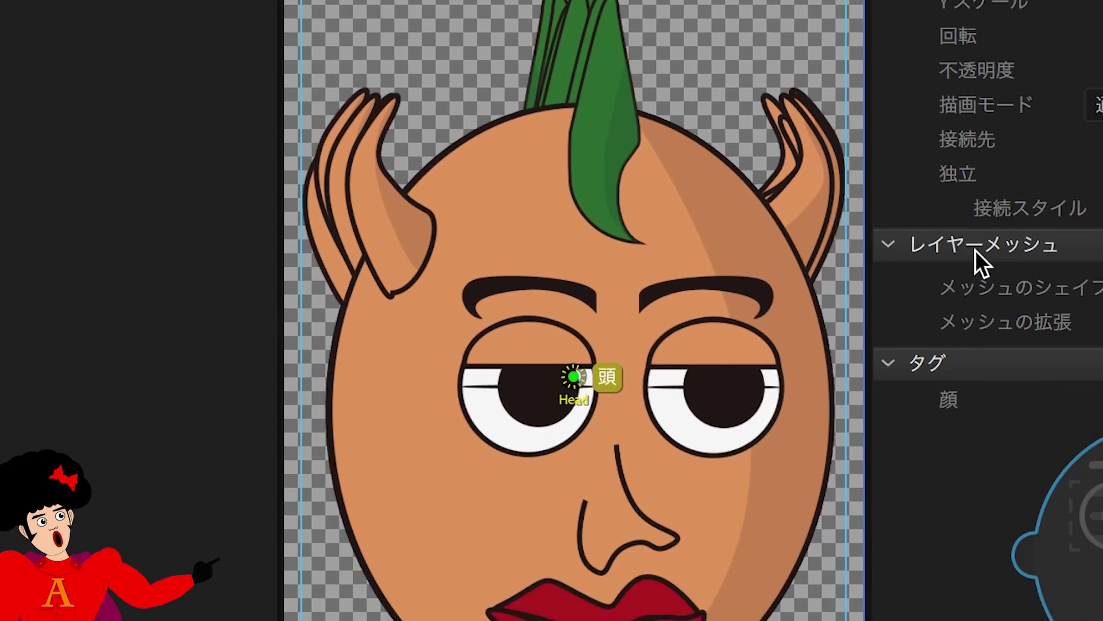
mouse_move(698, 347)
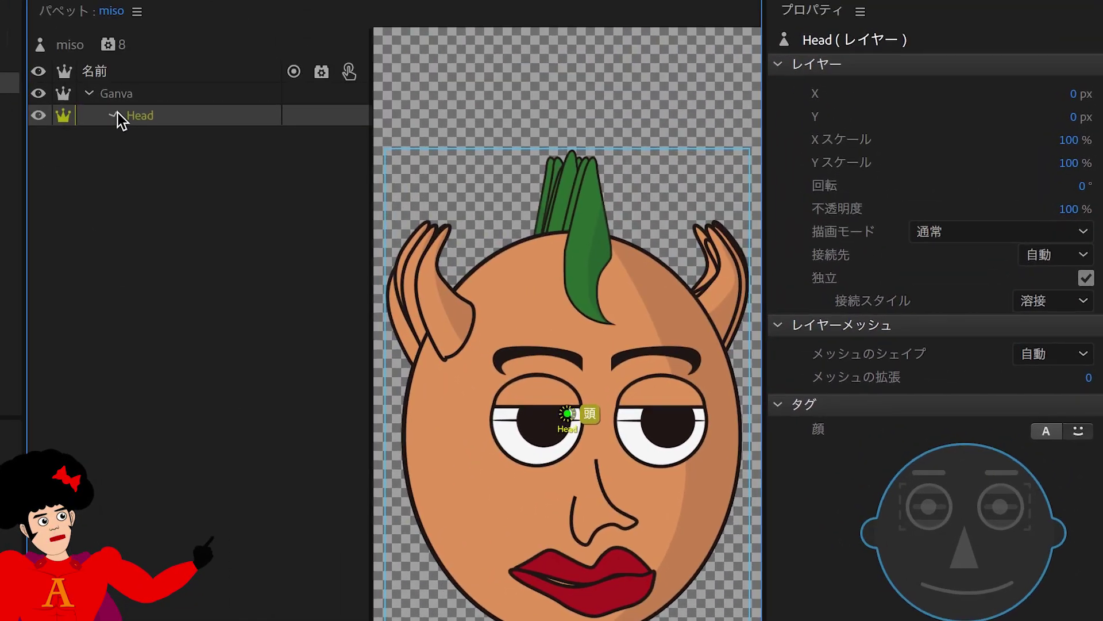
left_click(113, 114)
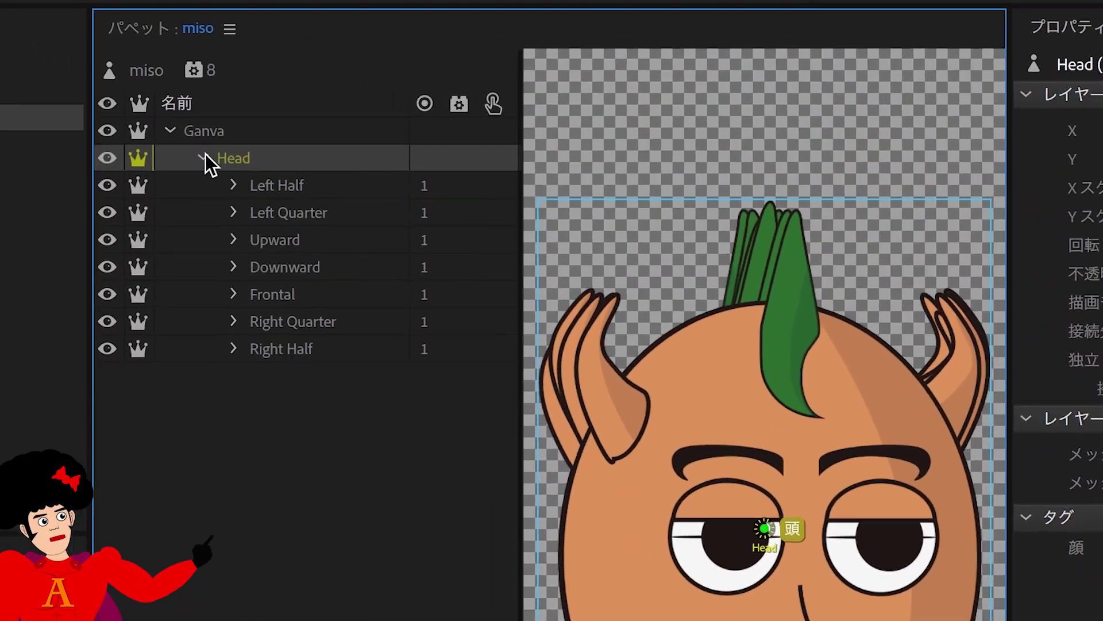
left_click(303, 194)
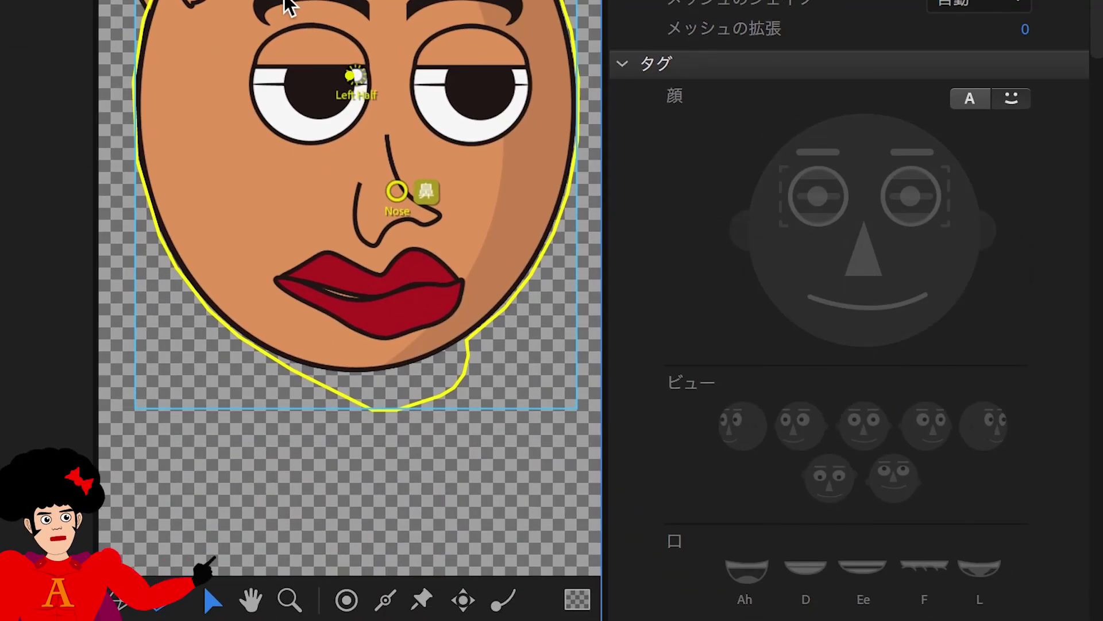
left_click(994, 431)
left_click(340, 131)
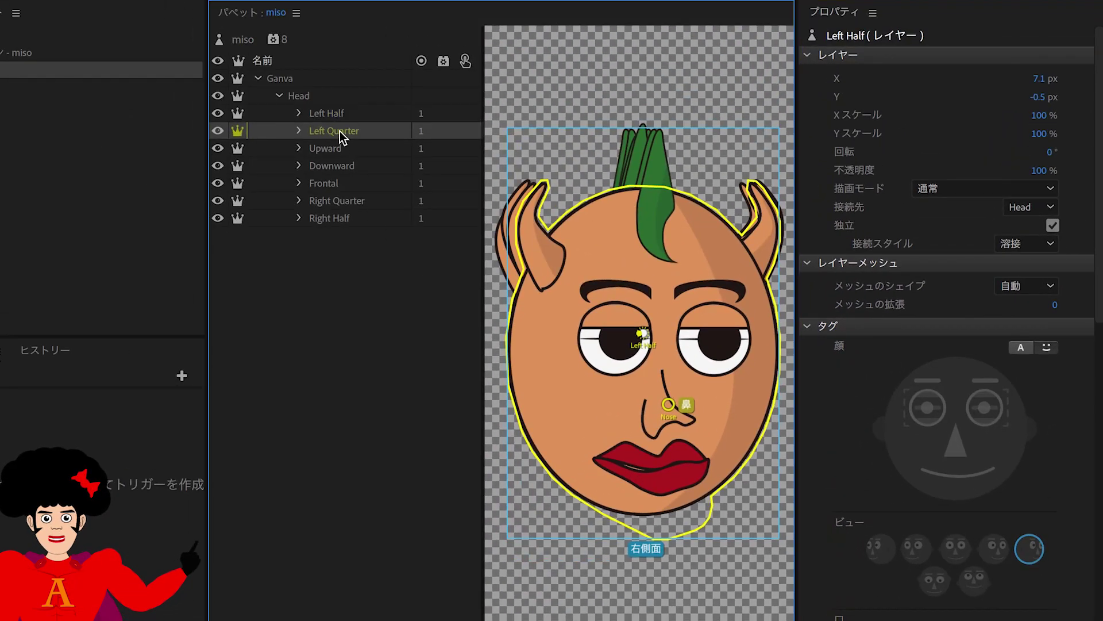
left_click(994, 548)
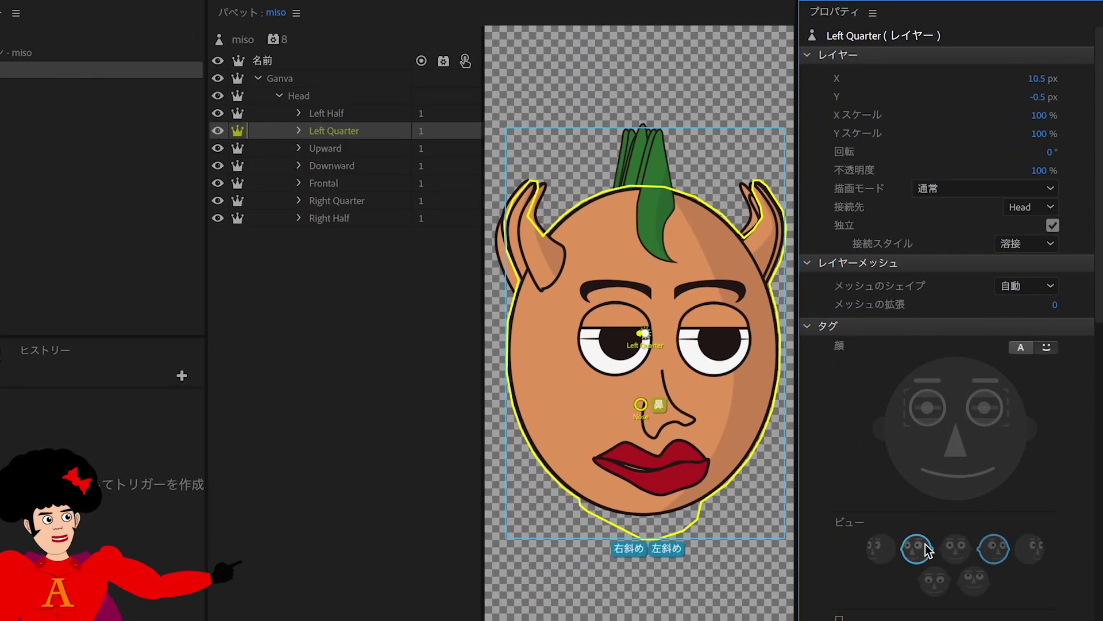
Tag Right Quarter with its quarter view and verify the Frontal, Right Quarter and Right Half tags
left_click(344, 150)
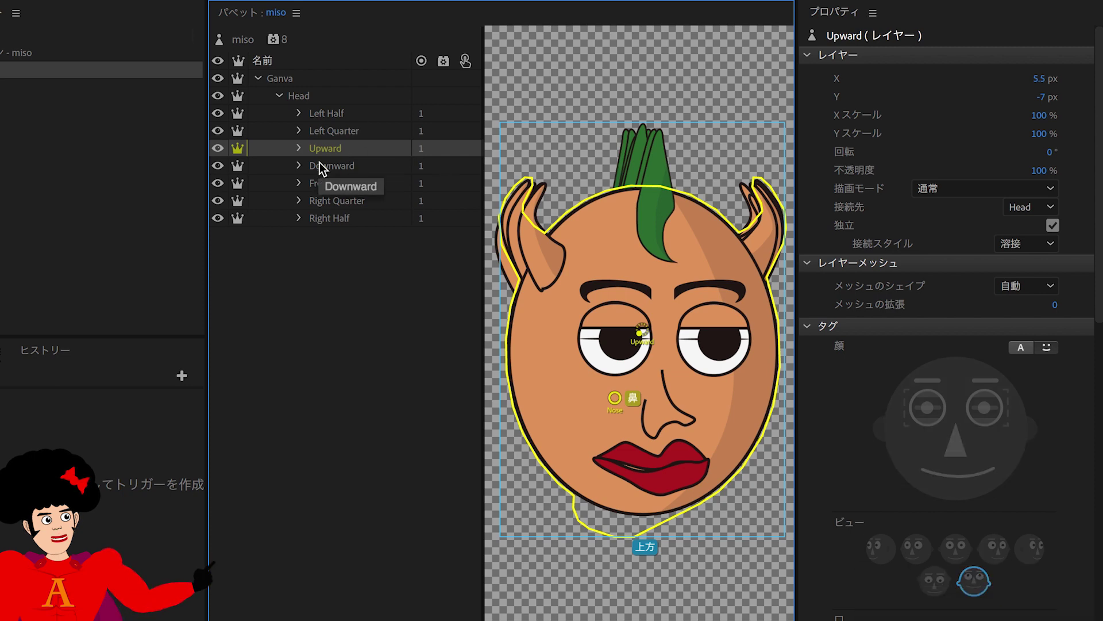
left_click(332, 166)
left_click(323, 183)
left_click(337, 200)
left_click(917, 547)
left_click(994, 547)
left_click(352, 221)
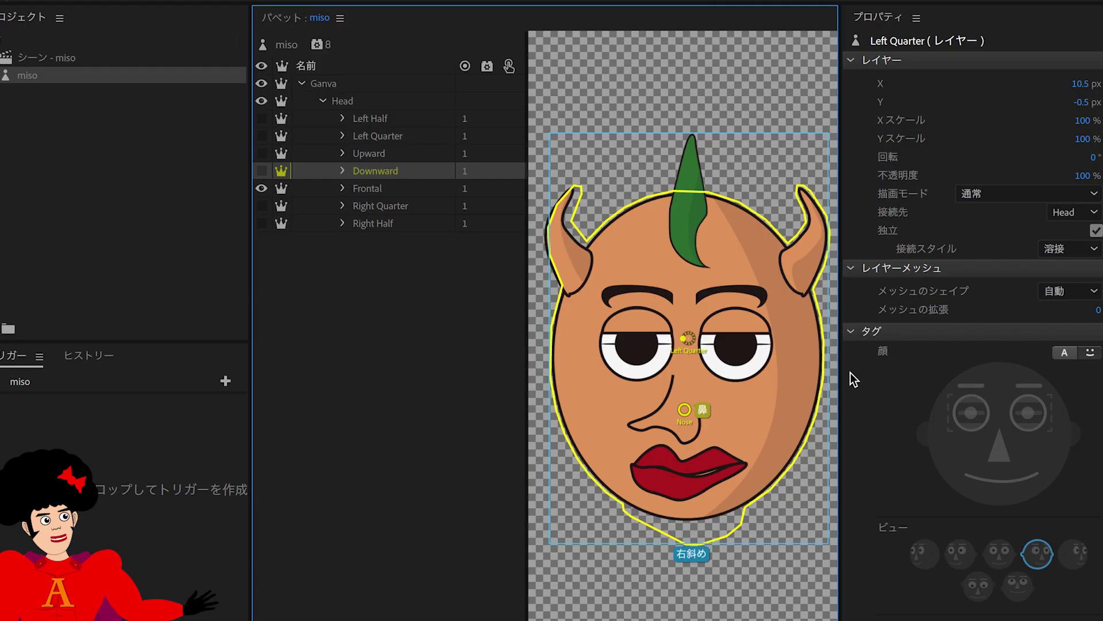
left_click(382, 183)
left_click(382, 209)
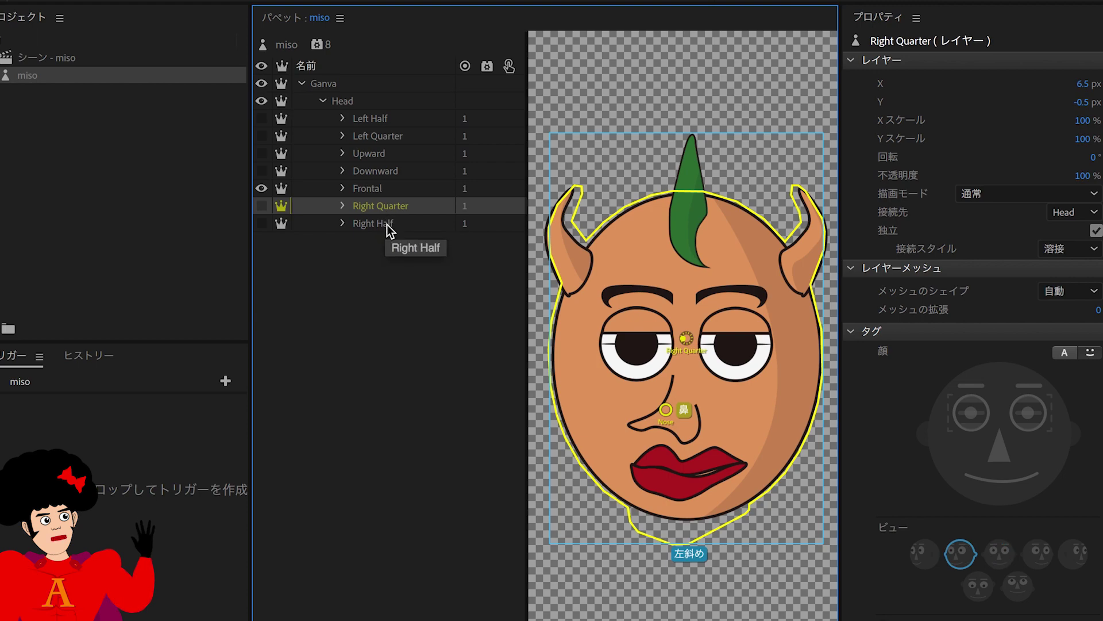
left_click(386, 224)
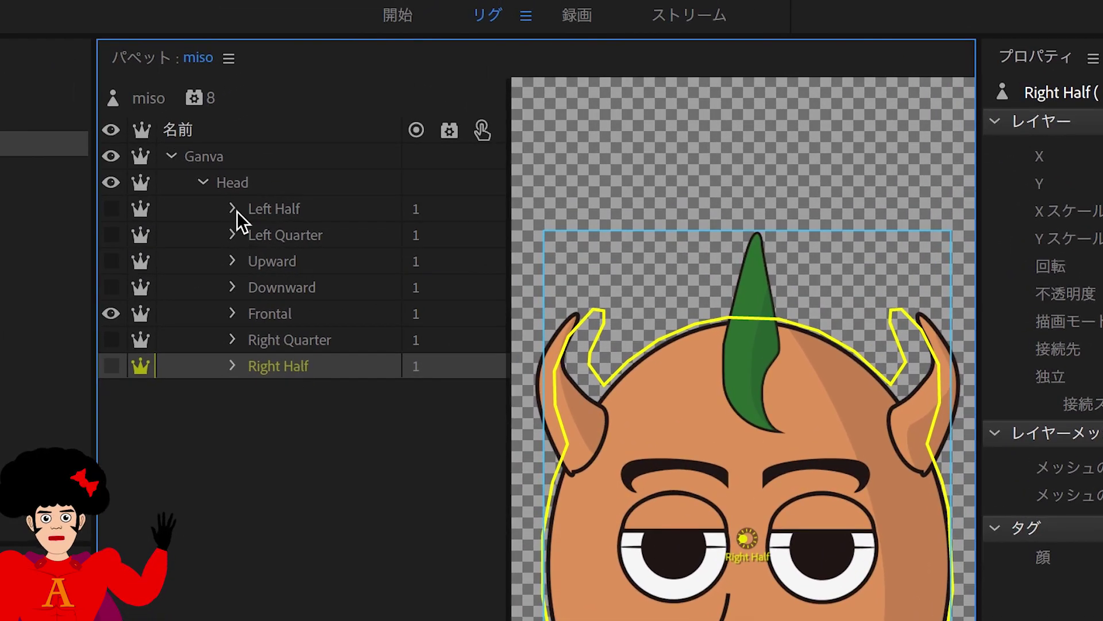
Add a Head Turner behavior to the miso Head group
left_click(242, 182)
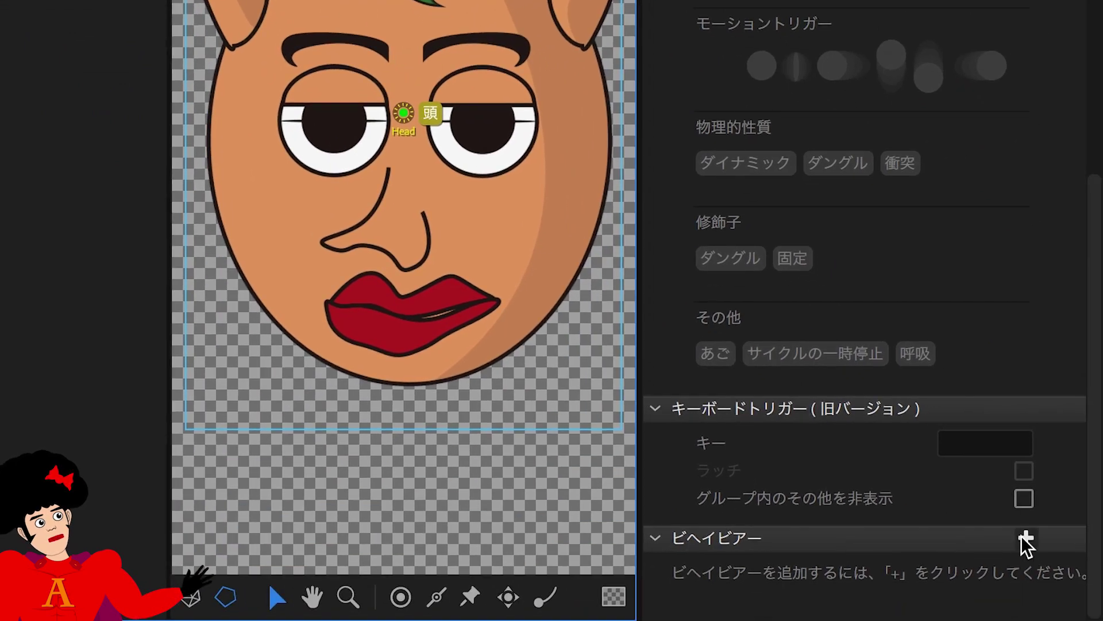
left_click(1025, 539)
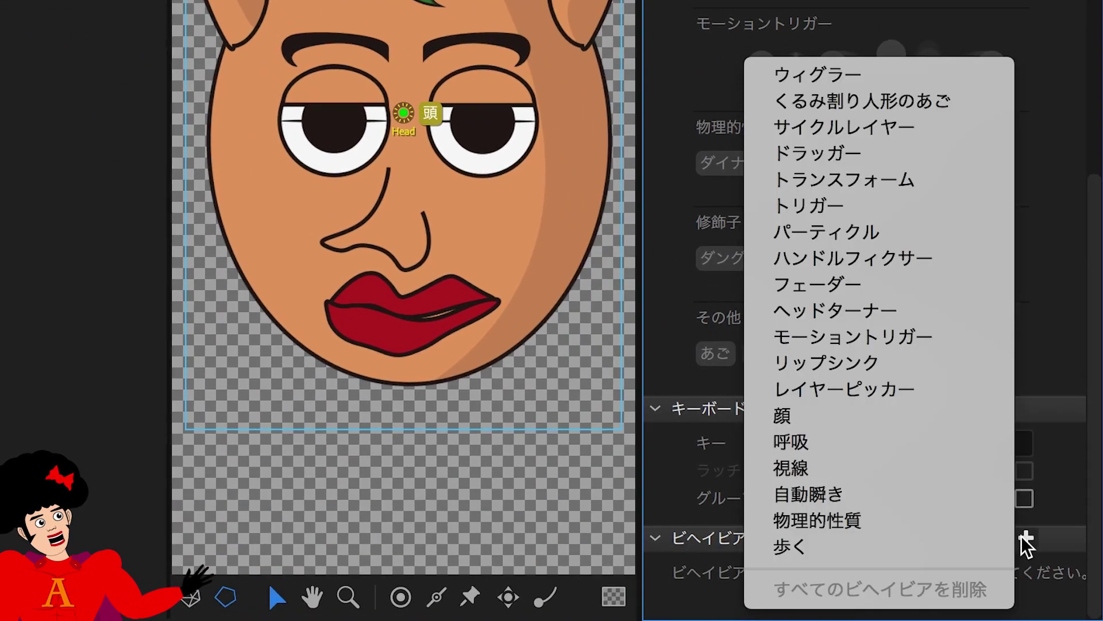
left_click(919, 315)
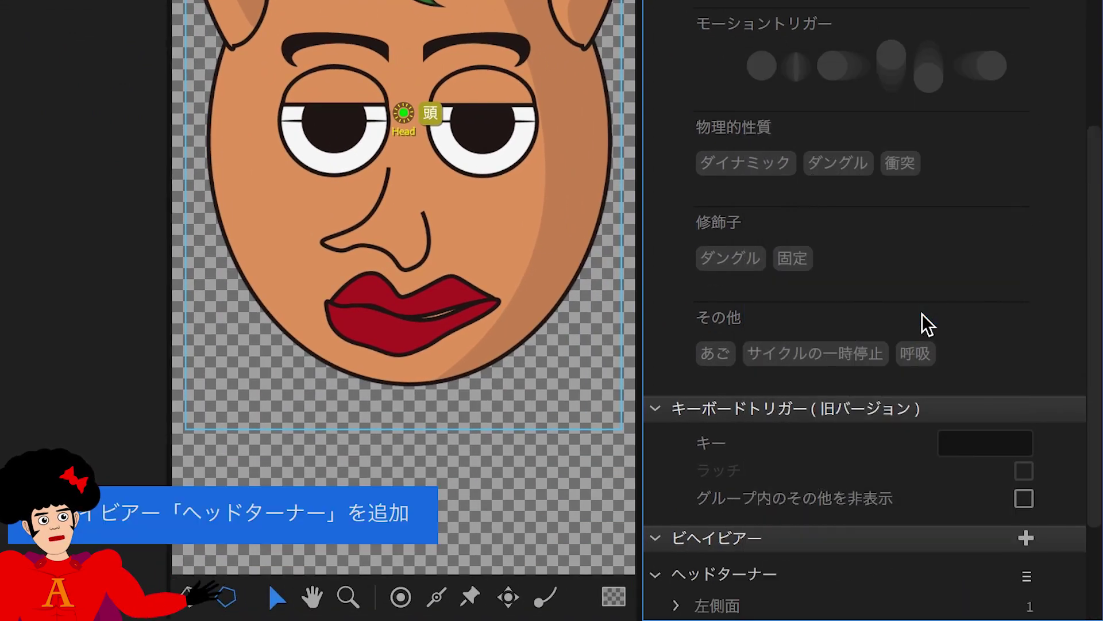
scroll(904, 416, "down", 4)
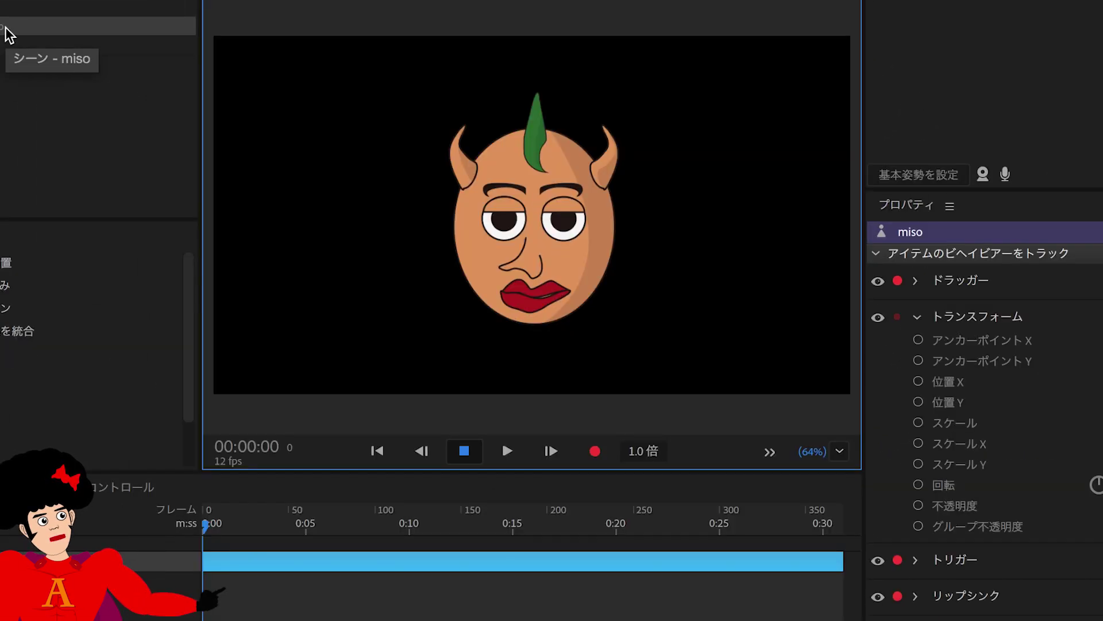
Test head turns with webcam tracking, then go back to rigging the miso puppet
left_click(982, 174)
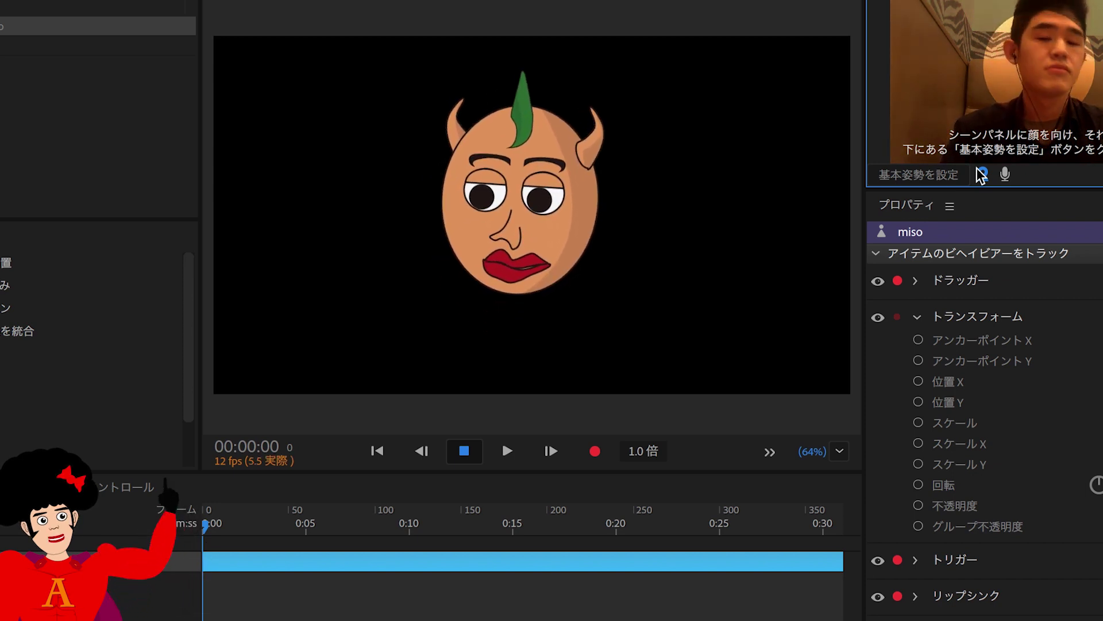
left_click(981, 174)
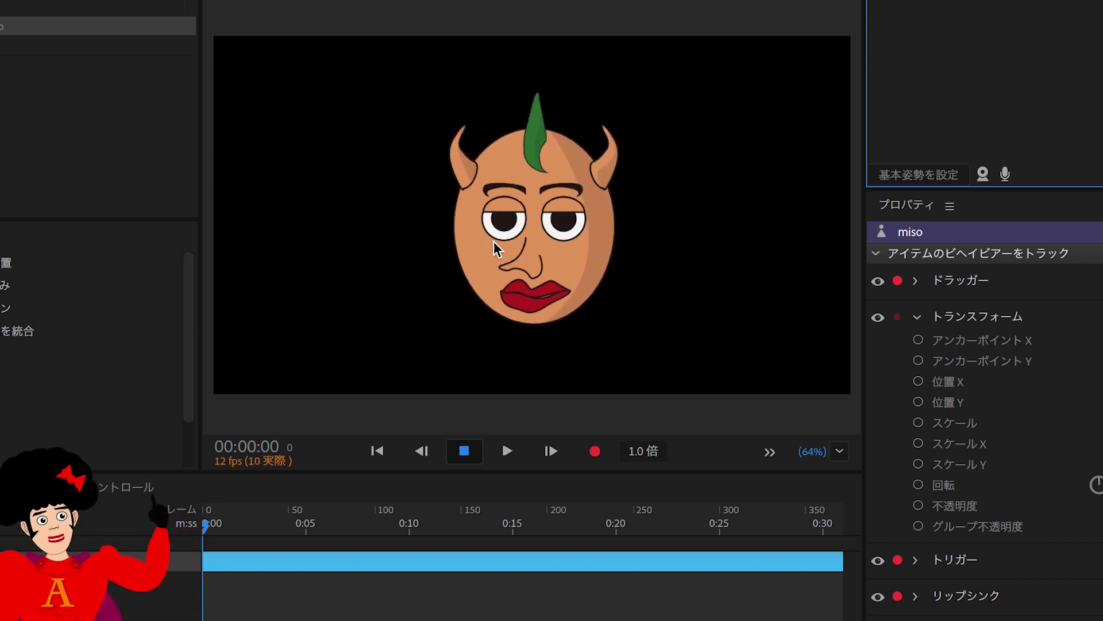
left_click(86, 46)
key("ctrl+1")
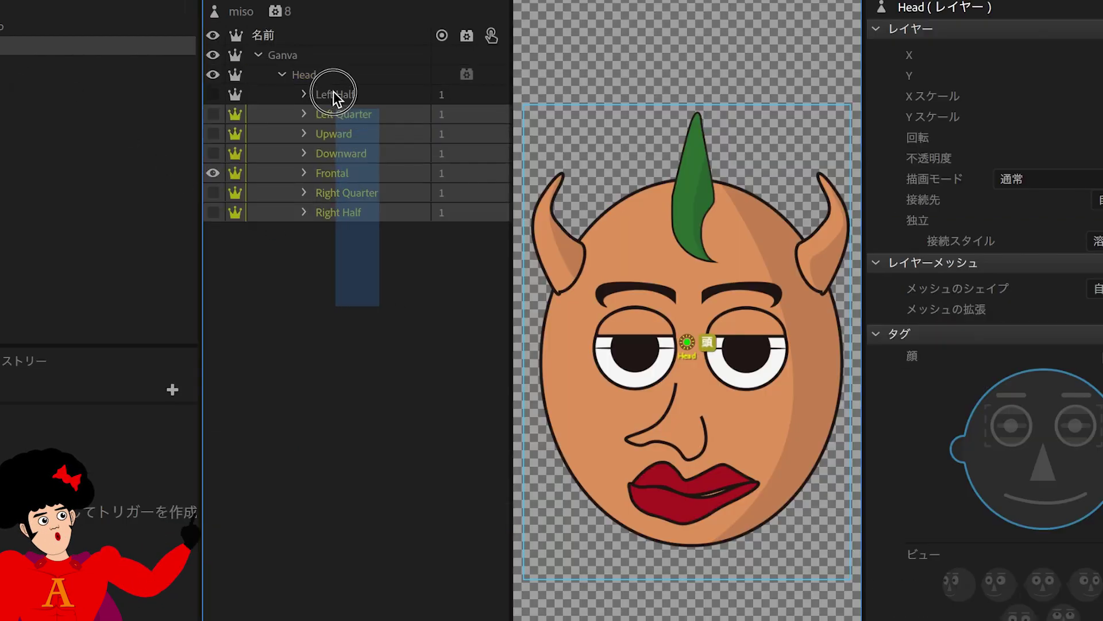
Create triggers for all seven head views and key Left Half to A, Left Quarter to S
mouse_move(378, 305)
left_mouse_down()
mouse_move(368, 93)
mouse_move(202, 339)
left_mouse_up()
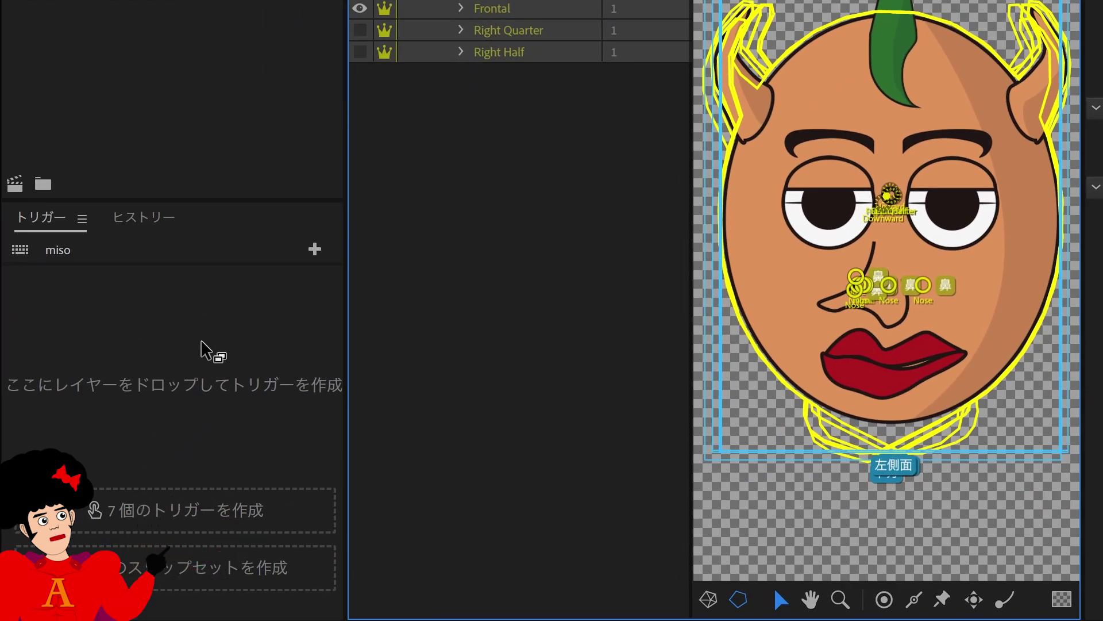
left_click_drag(201, 339, 201, 339)
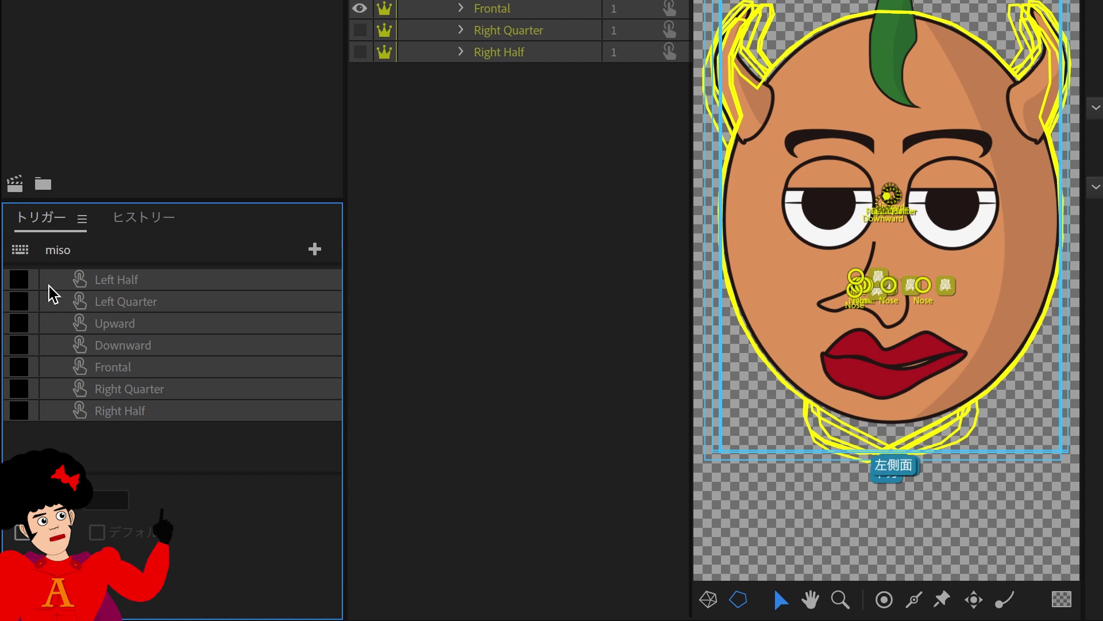
left_click(19, 281)
type("a")
left_click(26, 303)
type("s")
Assign keys D, F, G and H to the next four view triggers
left_click(18, 328)
type("d")
left_click(18, 350)
type("f")
left_click(19, 372)
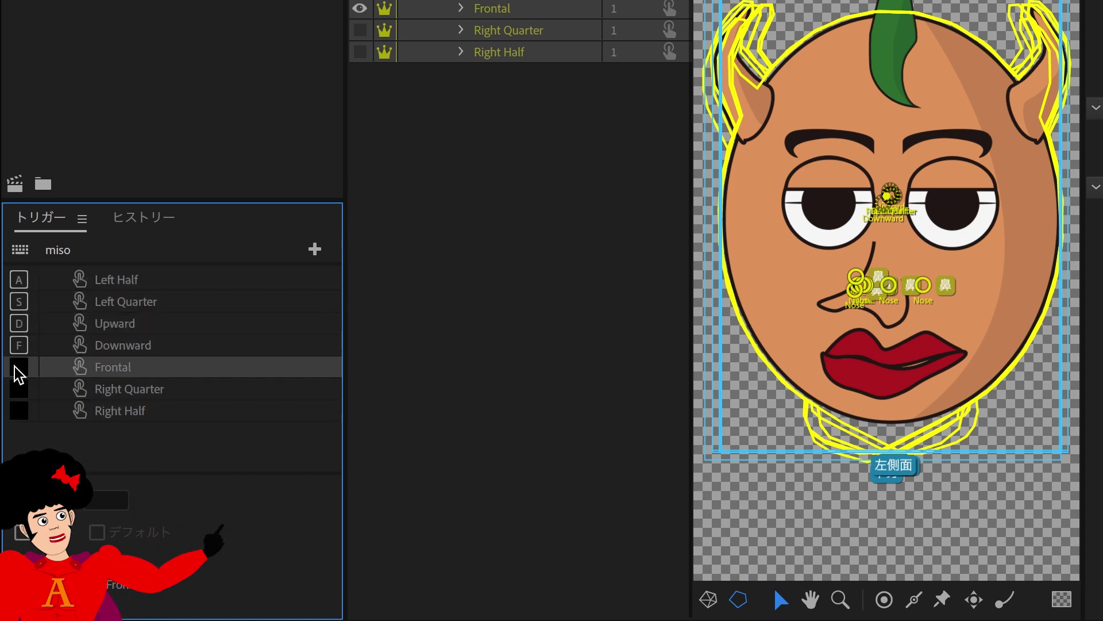
type("g")
left_click(19, 388)
type("h")
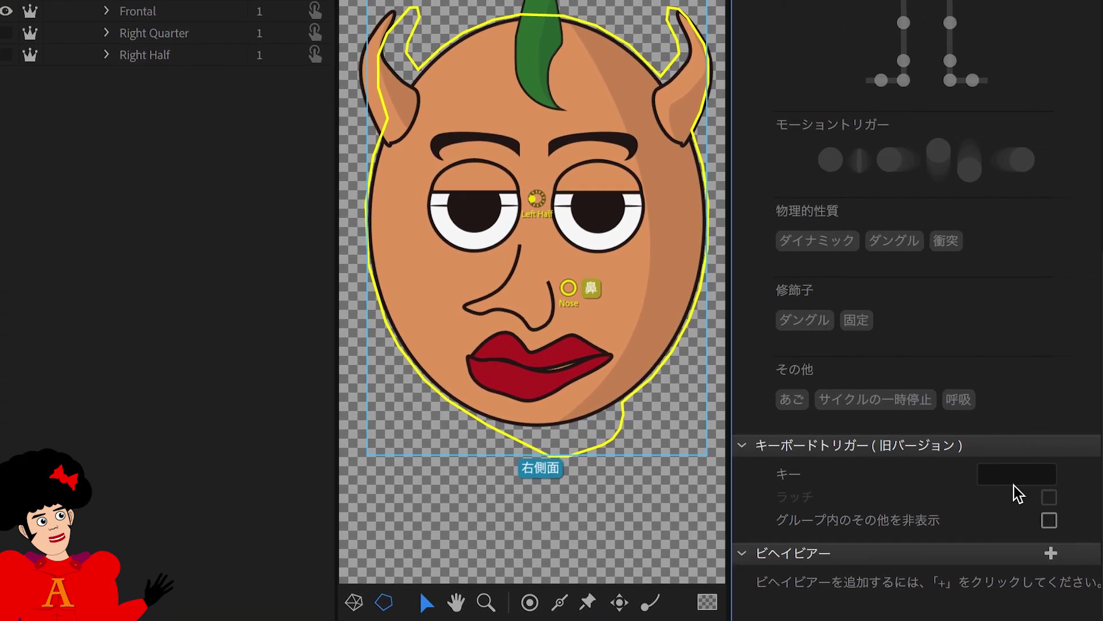
Assign the Left Half view the legacy keyboard trigger key A, hiding other views in its group
left_click(1006, 481)
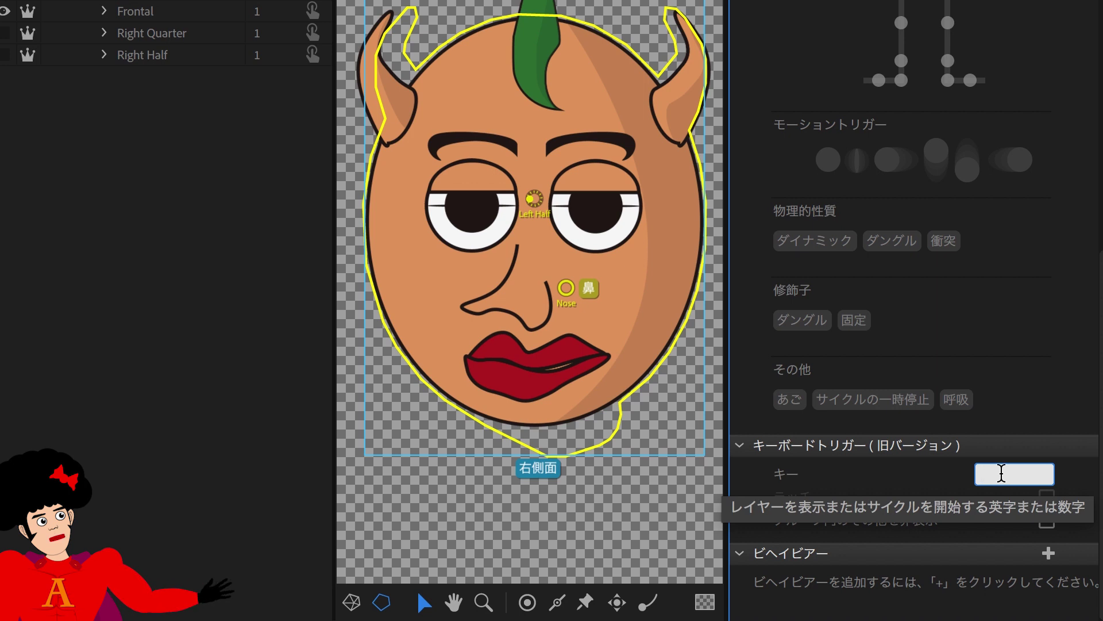
type("a")
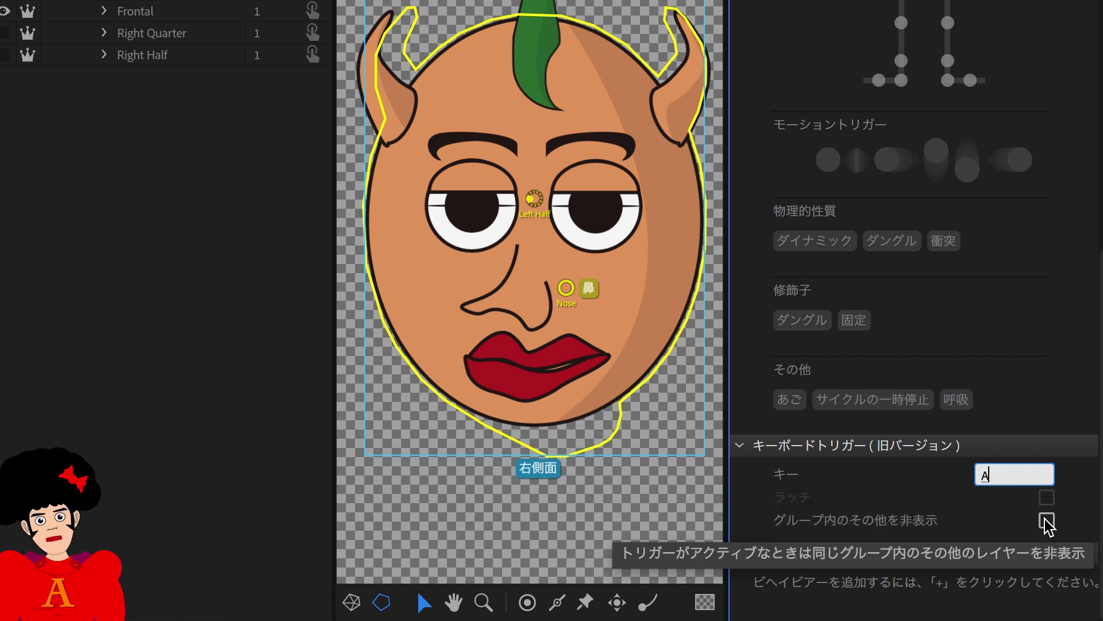
left_click(1047, 522)
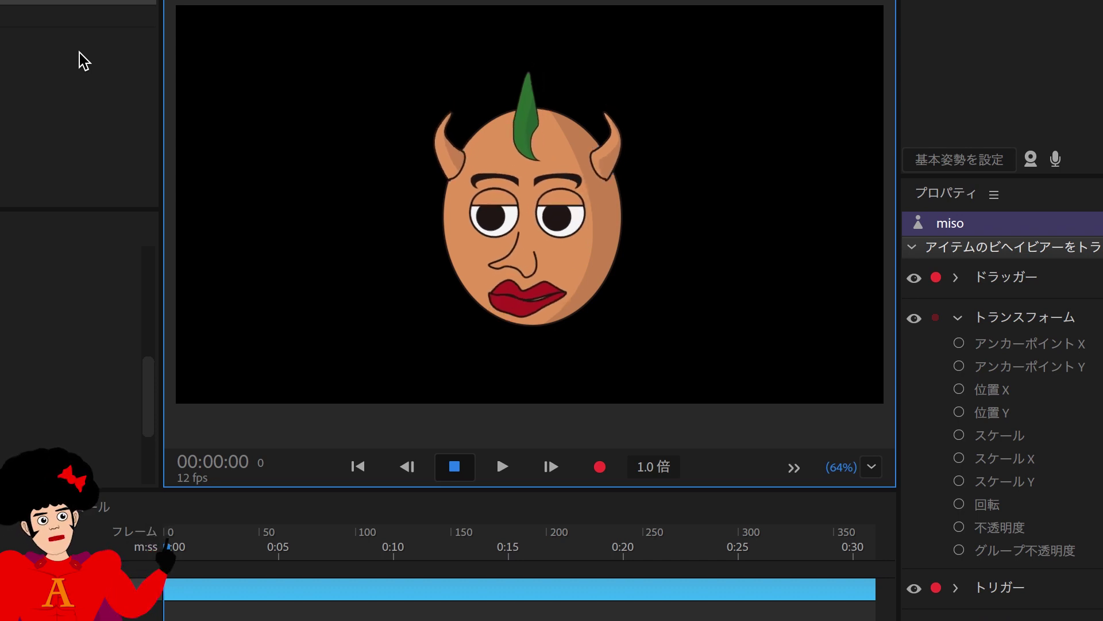
Arm the camera input in the Camera & Microphone panel for webcam face tracking
left_click(1029, 161)
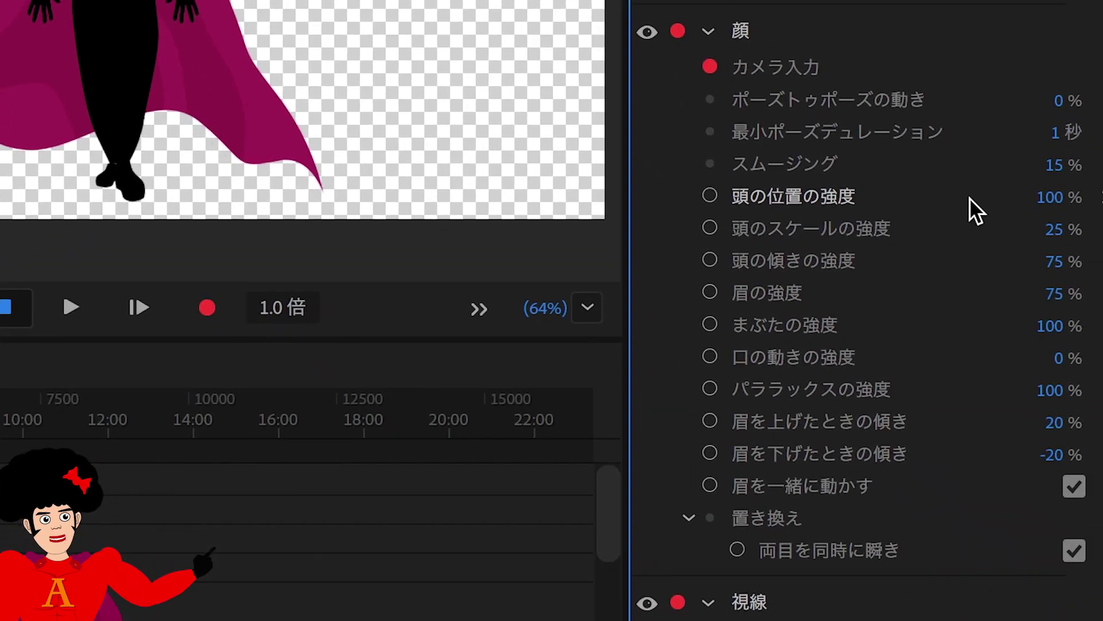
Scrub the Face behavior's Head Position Strength down from 100% toward 14%
left_click_drag(1055, 216, 923, 225)
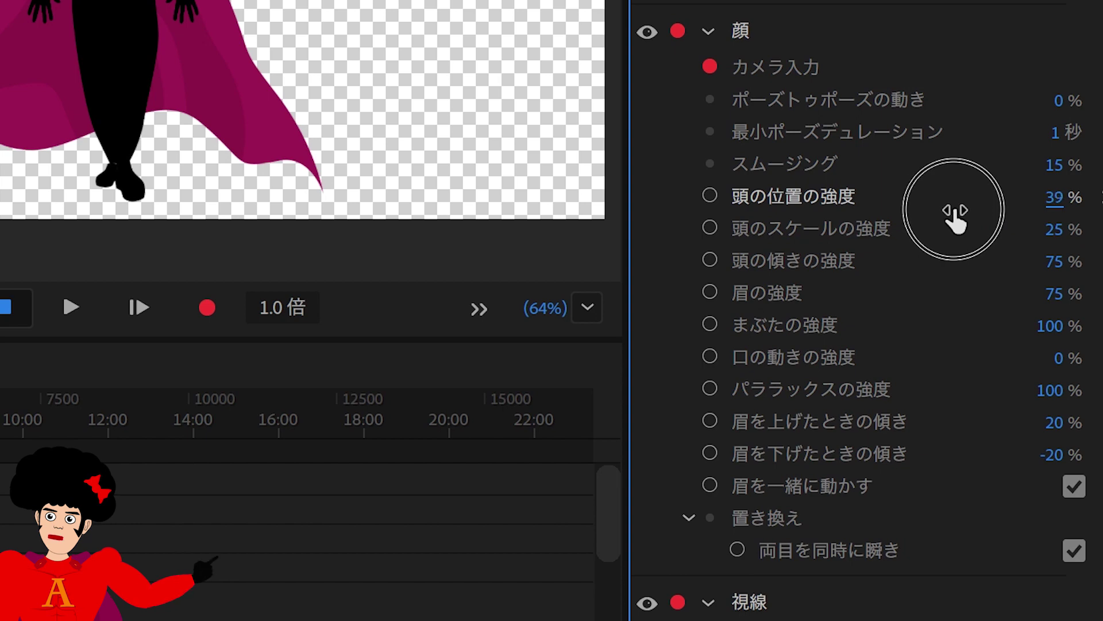